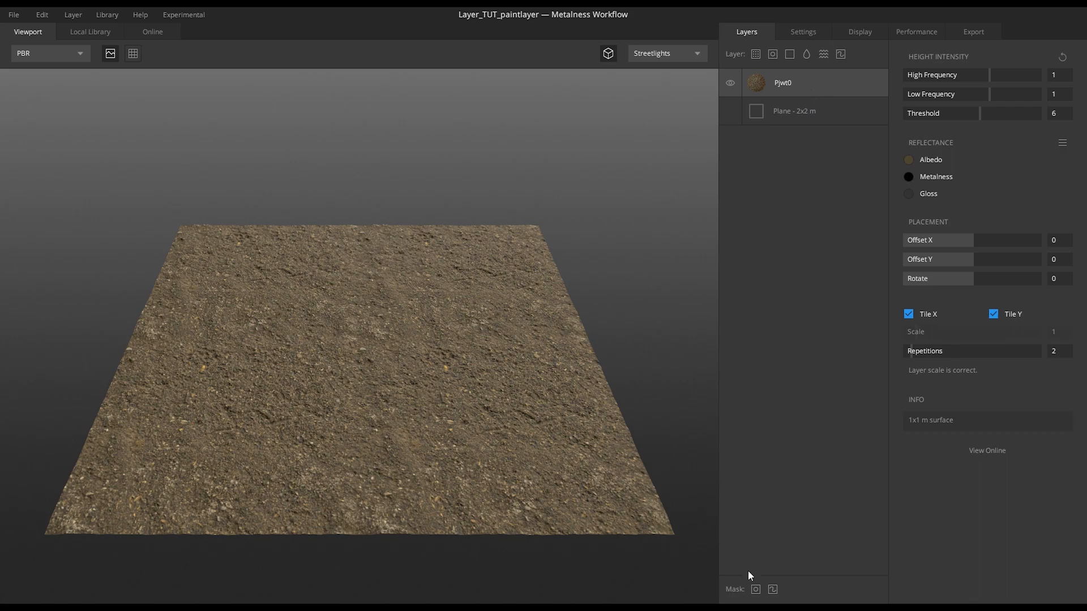
# - Try adding a paint mask and an image mask to the Pjwt0 layer, and delete both masks
pyautogui.click(772, 589)
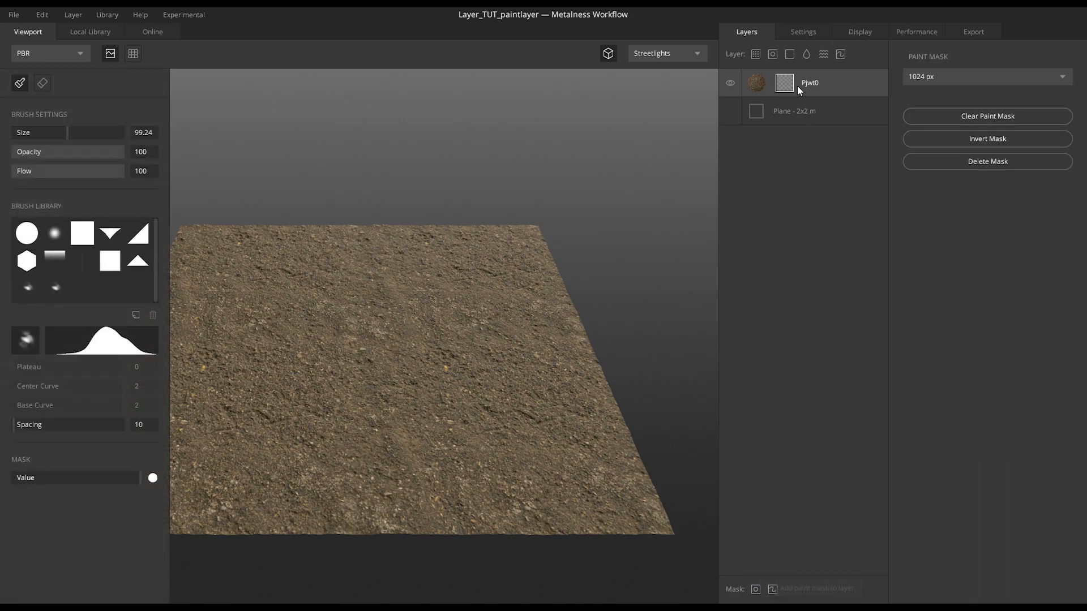
pyautogui.click(756, 589)
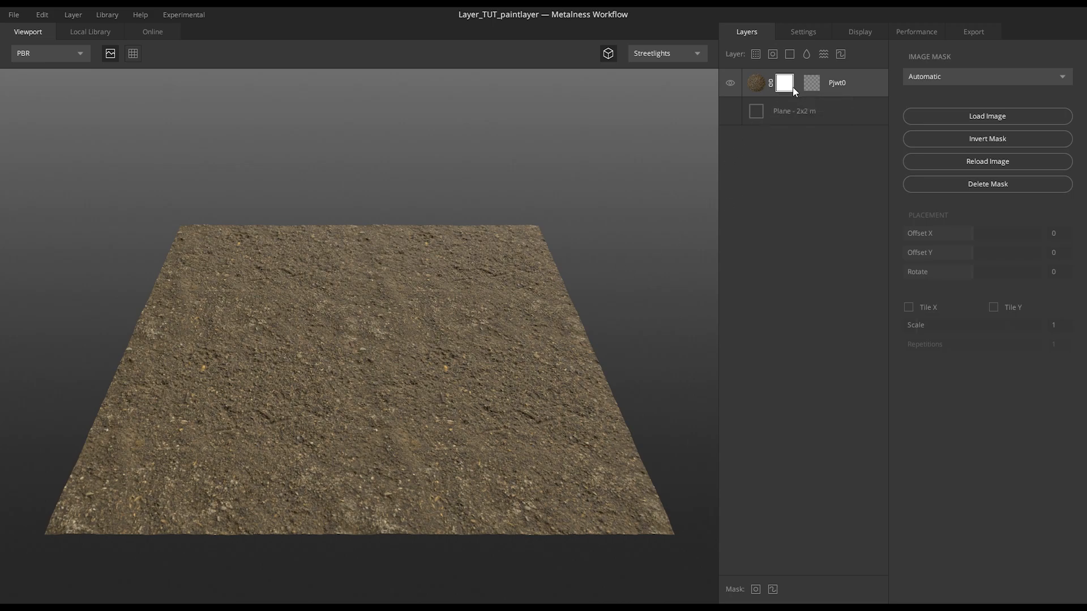
pyautogui.click(815, 86)
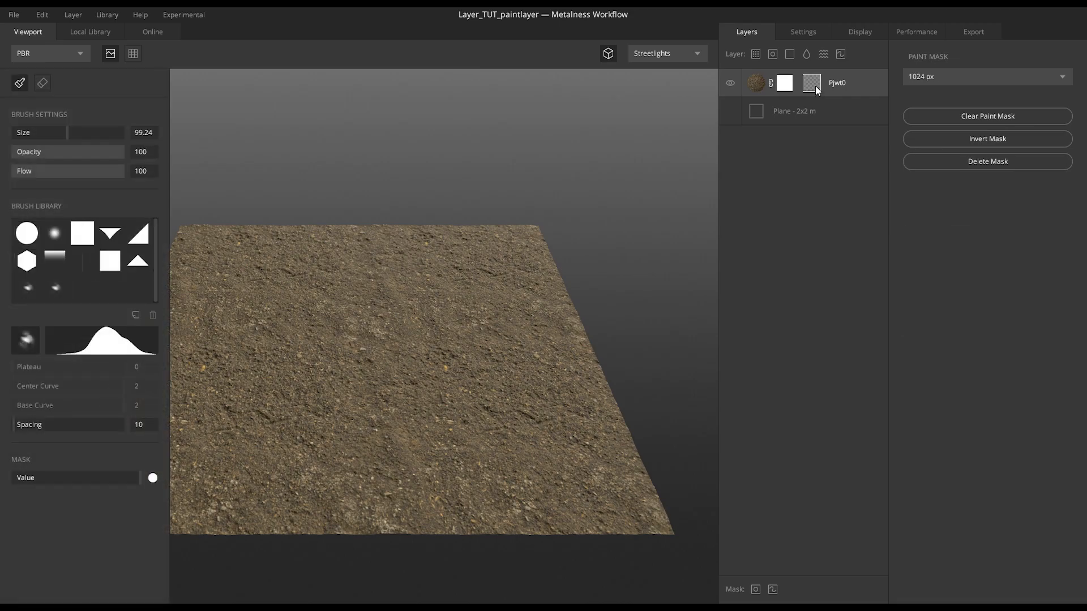
pyautogui.press('Delete')
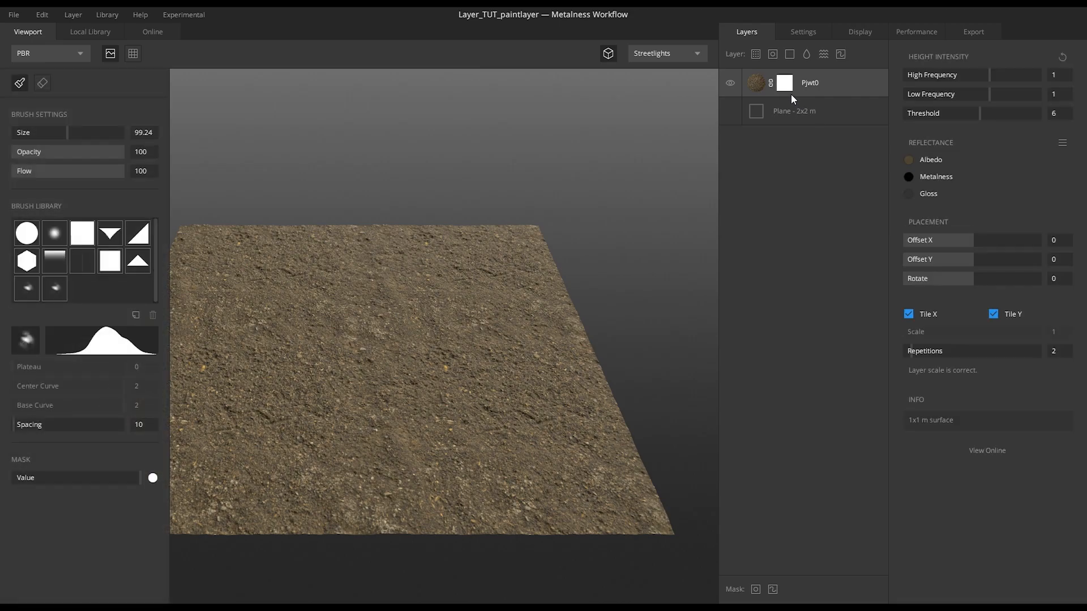
pyautogui.click(785, 86)
pyautogui.press('Delete')
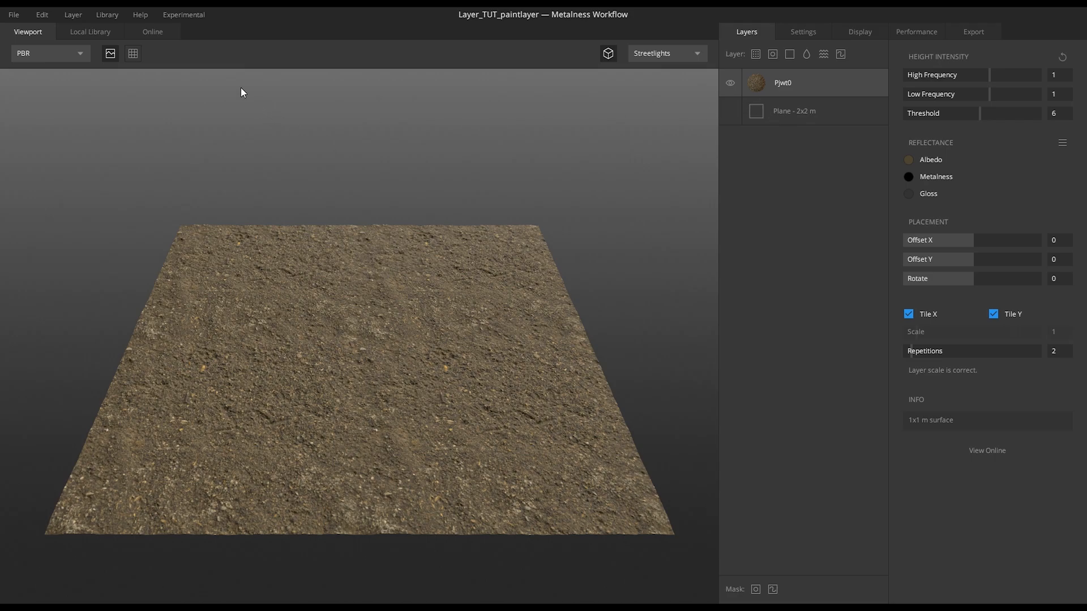
# - Add the pkigD surface from the local library as a new layer and give it an image mask
pyautogui.click(97, 33)
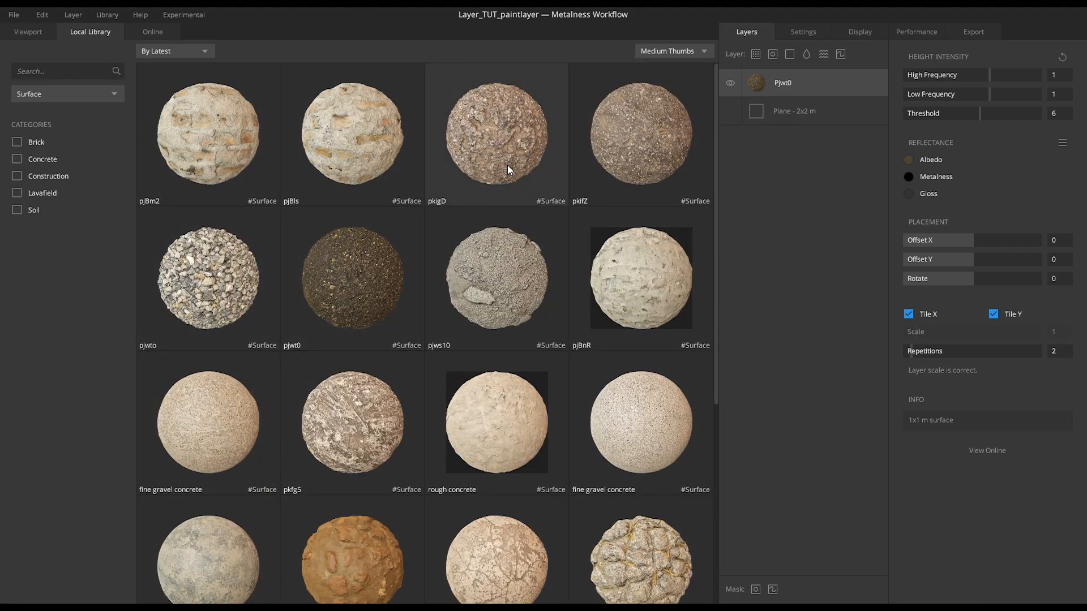
pyautogui.click(514, 146)
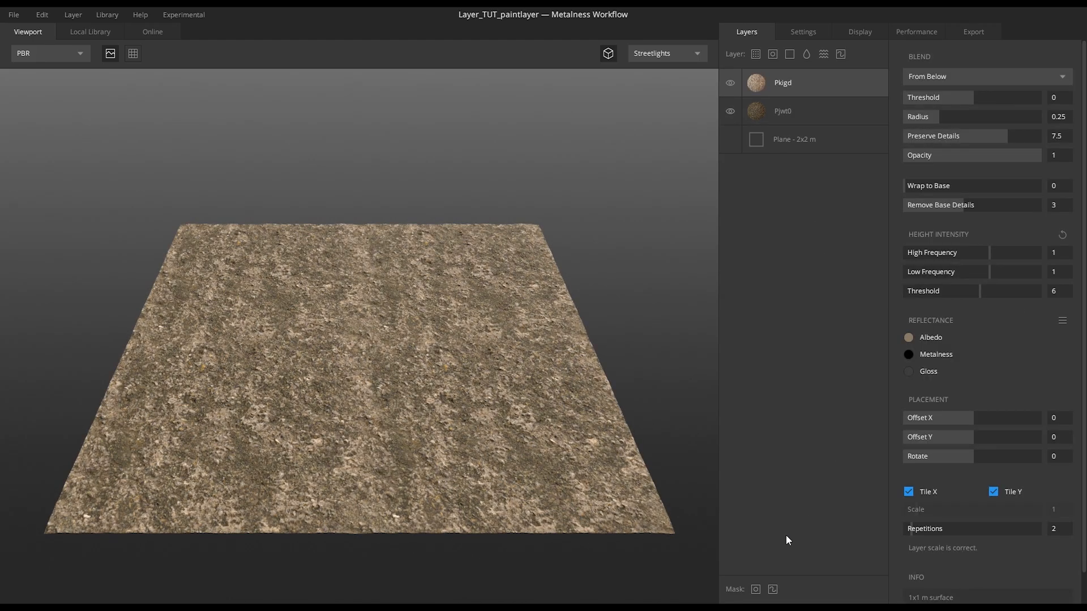
pyautogui.click(756, 590)
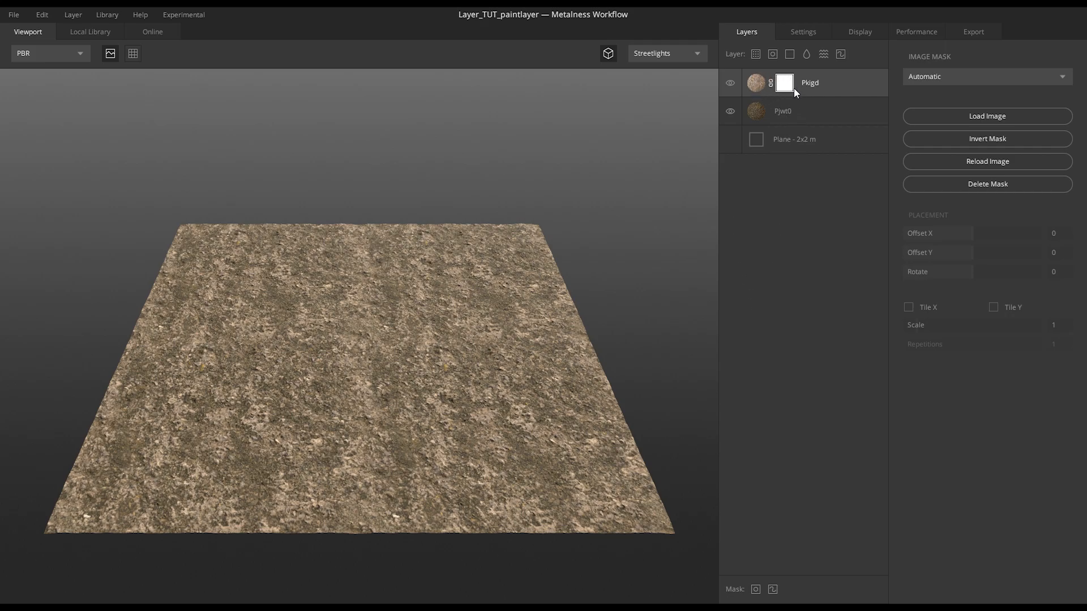
# - Load TA-AG4vYlke2ZWzPcJwr8g_512_Brush.png from the stone_003 folder into the Pkigd layer's image mask
pyautogui.click(756, 86)
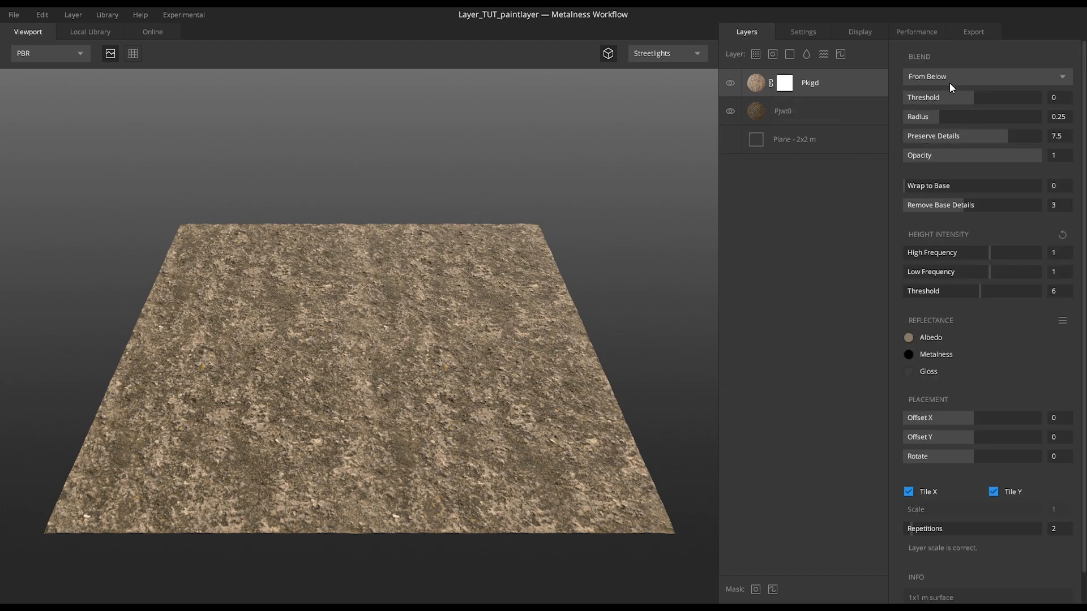
pyautogui.click(787, 88)
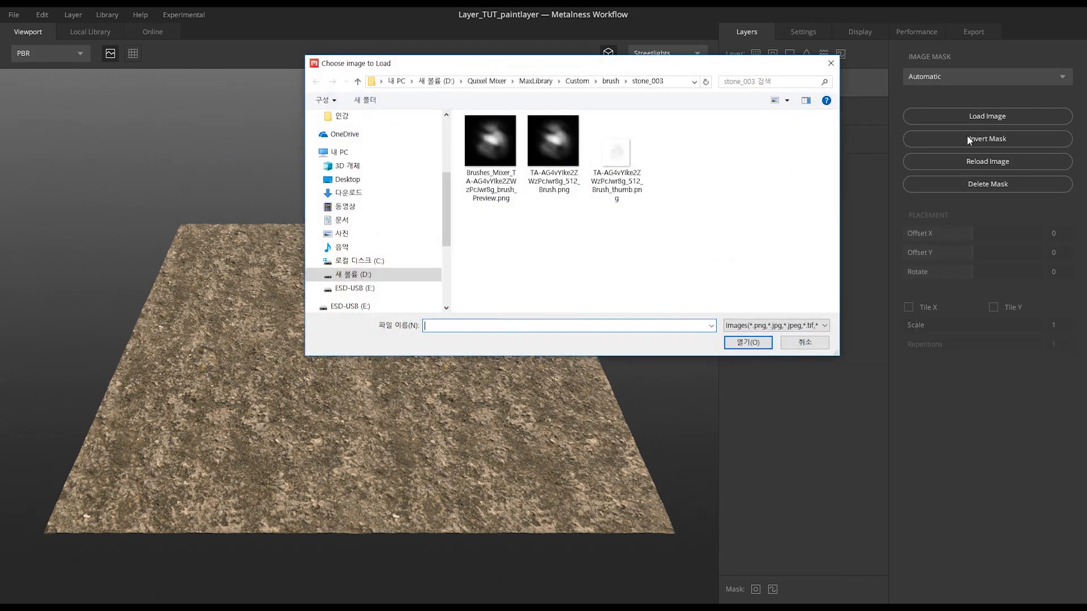
pyautogui.click(559, 141)
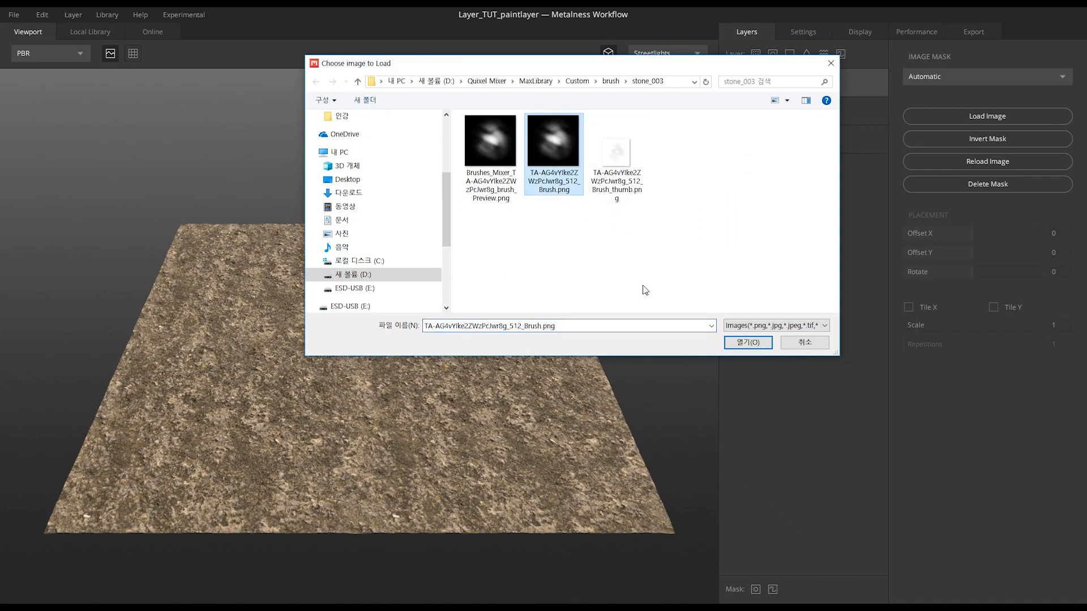
pyautogui.click(747, 342)
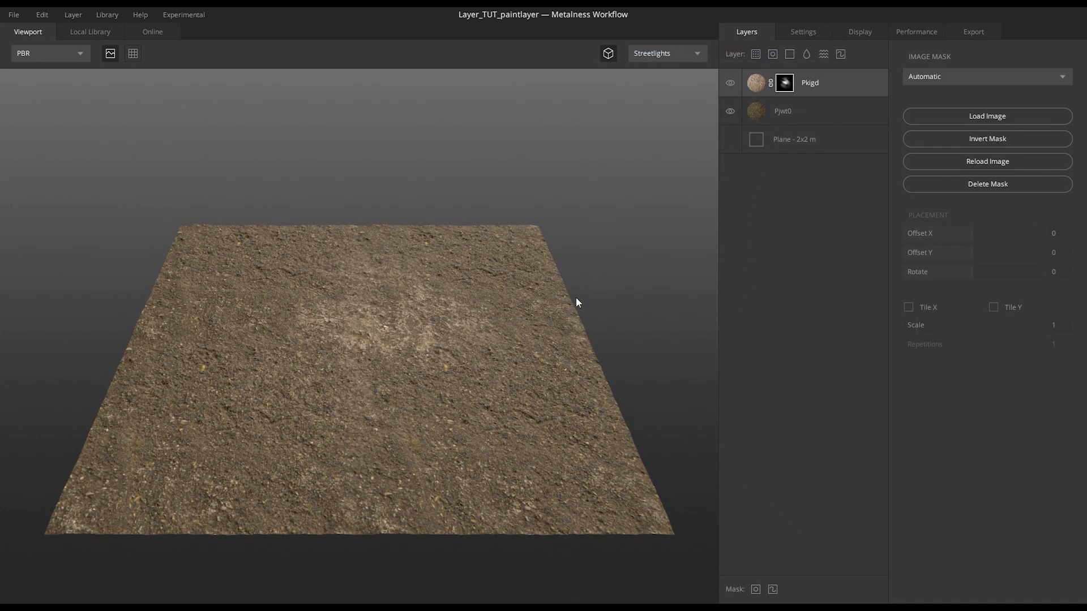
# - Set the Pkigd layer's blend threshold to 1.452
pyautogui.scroll(4, 583, 304)
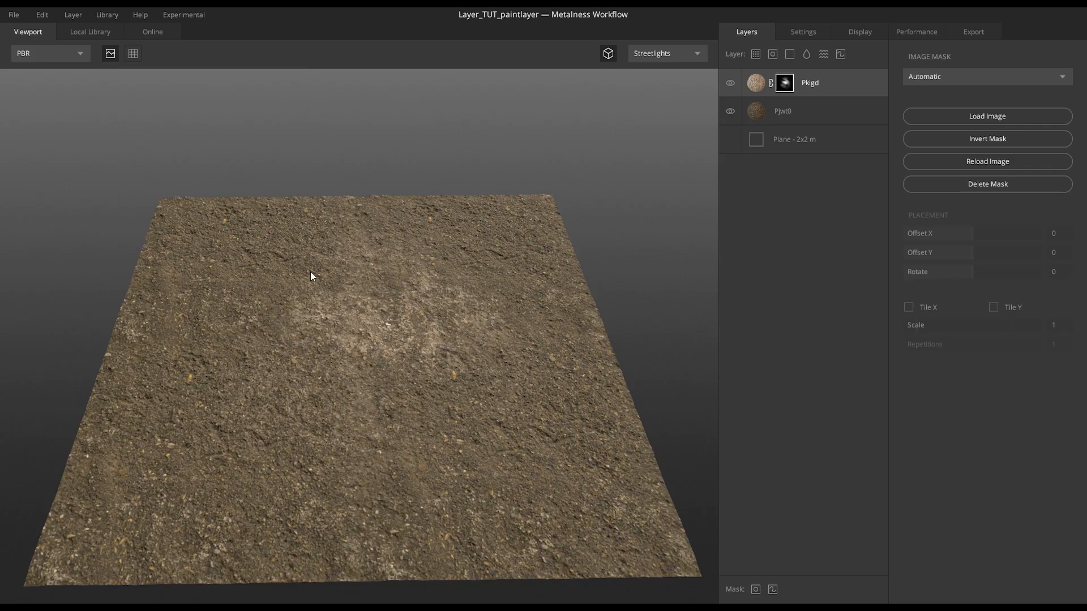
pyautogui.moveTo(489, 346); pyautogui.dragTo(511, 321, button='middle')
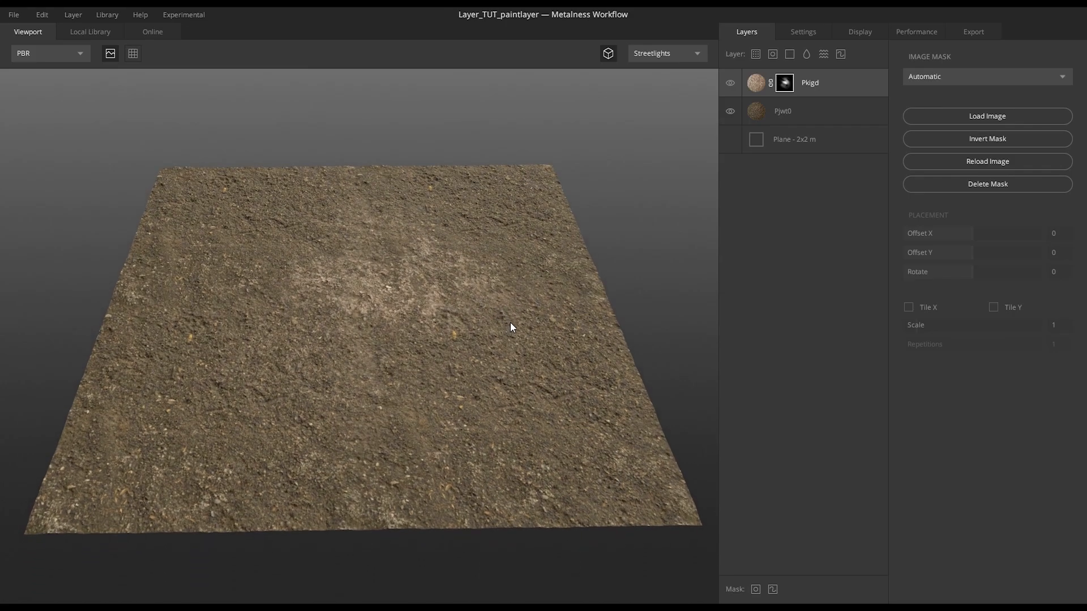
pyautogui.click(759, 83)
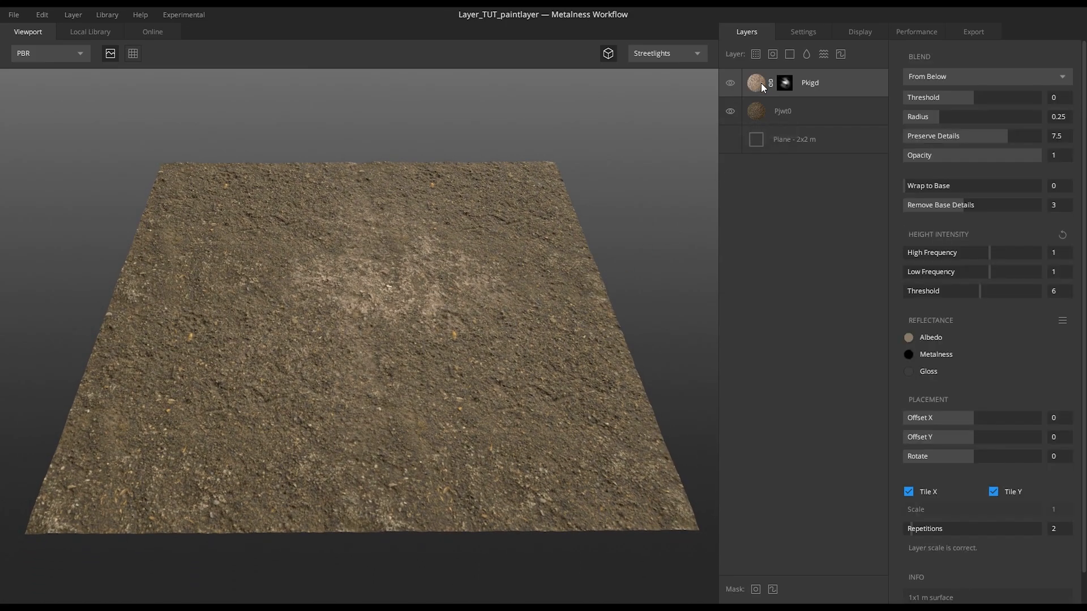
pyautogui.moveTo(975, 99); pyautogui.dragTo(1021, 100)
# - Examine the masked Pkigd area on the plane from several angles
pyautogui.keyDown('alt'); pyautogui.moveTo(552, 319); pyautogui.dragTo(522, 354); pyautogui.keyUp('alt')
pyautogui.scroll(2, 522, 354)
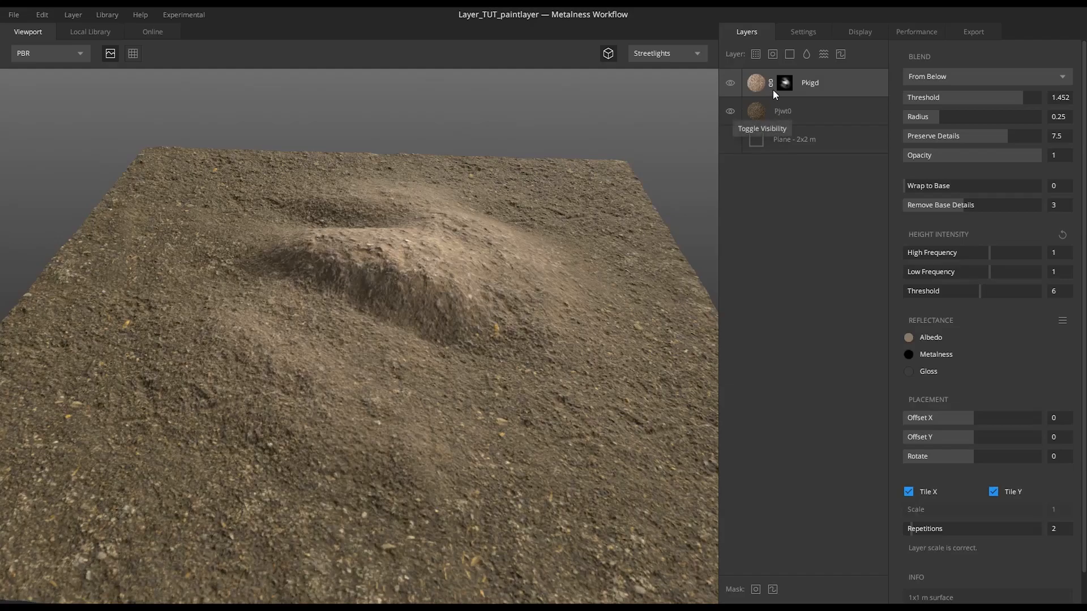
pyautogui.keyDown('alt'); pyautogui.moveTo(586, 222); pyautogui.dragTo(537, 245); pyautogui.keyUp('alt')
pyautogui.keyDown('alt'); pyautogui.moveTo(563, 288); pyautogui.dragTo(524, 274); pyautogui.keyUp('alt')
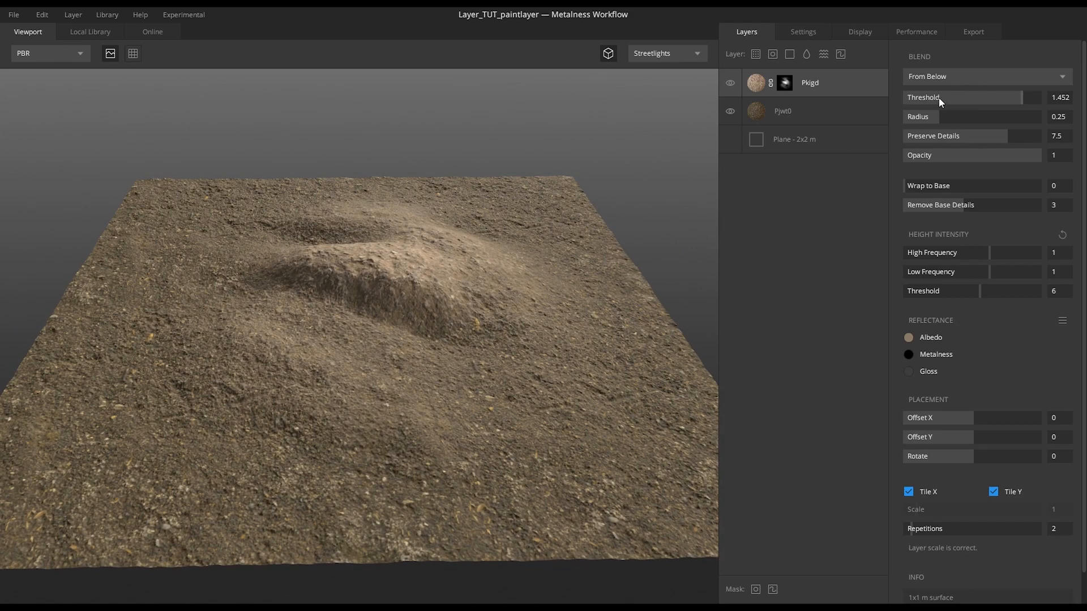
pyautogui.keyDown('alt'); pyautogui.moveTo(531, 305); pyautogui.dragTo(517, 272); pyautogui.keyUp('alt')
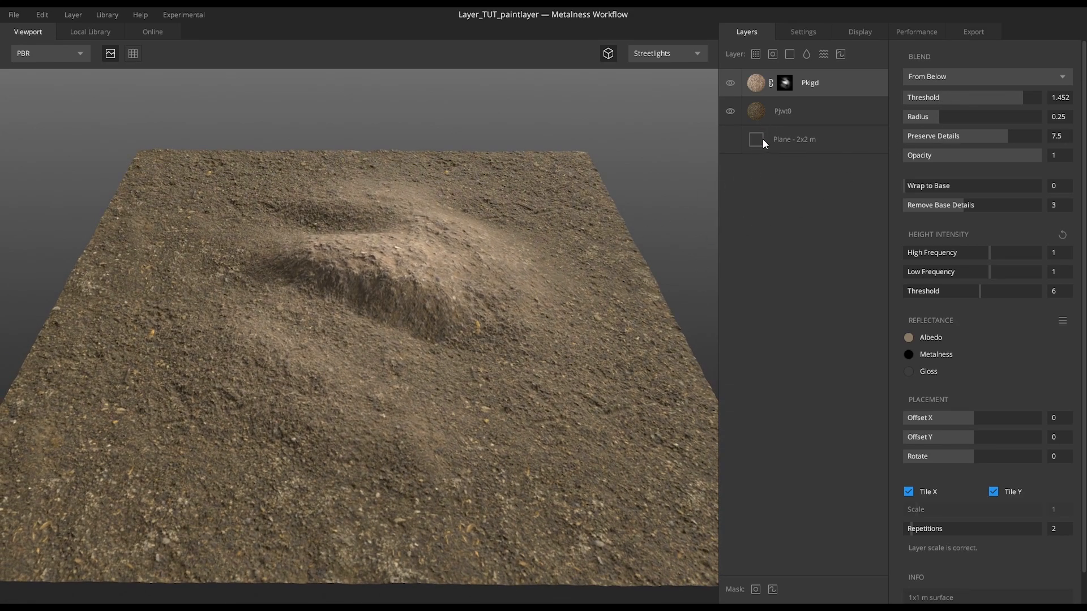
pyautogui.keyDown('alt'); pyautogui.moveTo(586, 252); pyautogui.dragTo(534, 199); pyautogui.keyUp('alt')
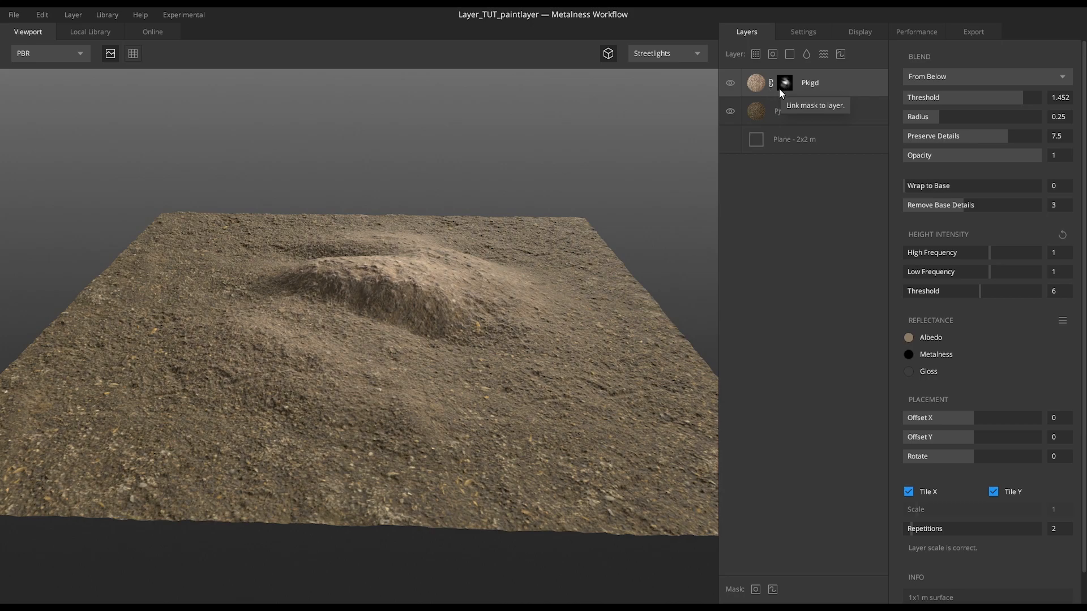
pyautogui.keyDown('alt'); pyautogui.moveTo(602, 277); pyautogui.dragTo(548, 298); pyautogui.keyUp('alt')
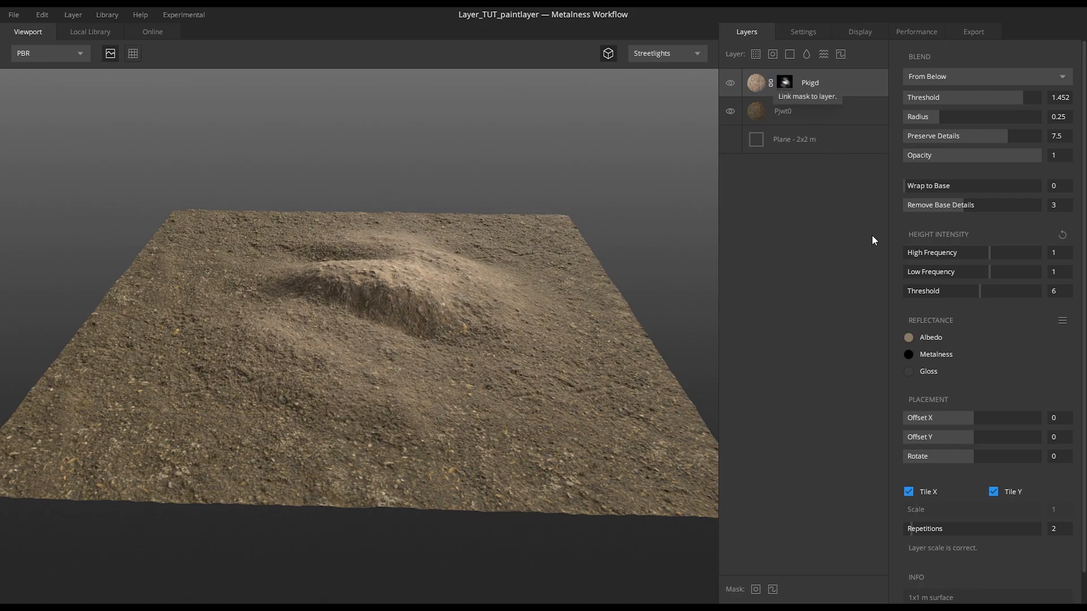
# - Try an X offset of -0.029 on the Pkigd layer and set it back to 0
pyautogui.moveTo(971, 417)
pyautogui.mouseDown()
pyautogui.moveTo(993, 417)
pyautogui.moveTo(915, 423)
pyautogui.moveTo(967, 420)
pyautogui.mouseUp()
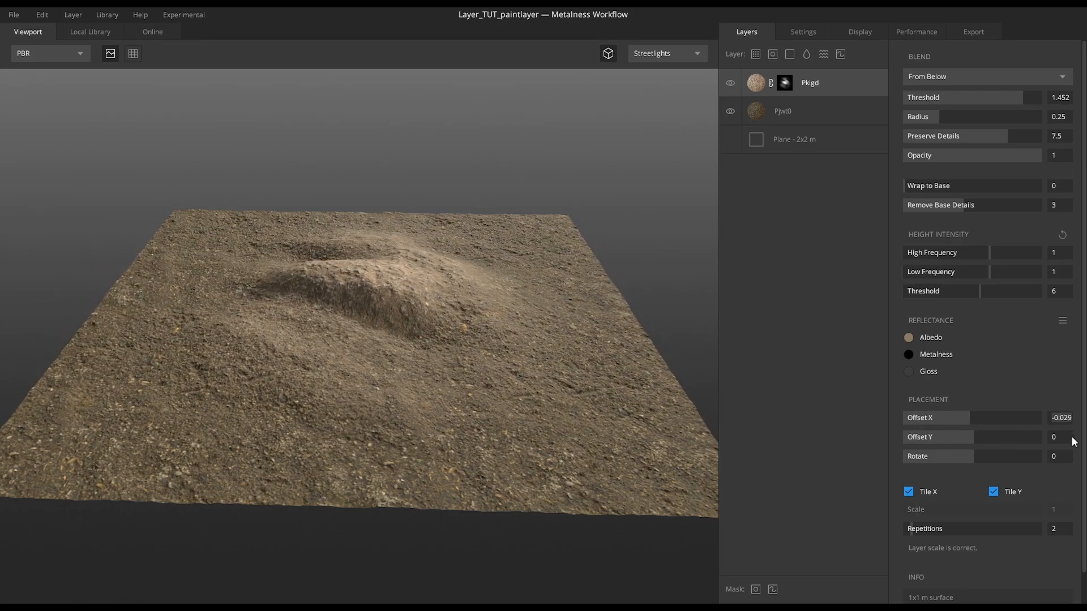
pyautogui.write('0')
pyautogui.press('Return')
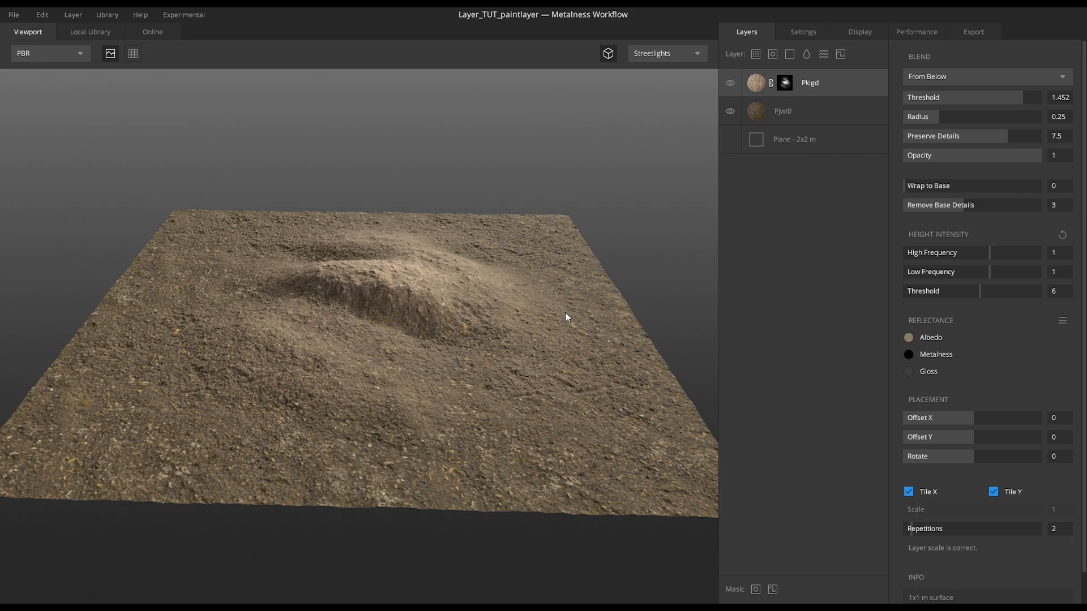
# - Try the Pkigd layer's blend threshold at 1.219 and at -1.800
pyautogui.moveTo(565, 310); pyautogui.dragTo(565, 345)
pyautogui.moveTo(565, 346); pyautogui.dragTo(590, 300, button='middle')
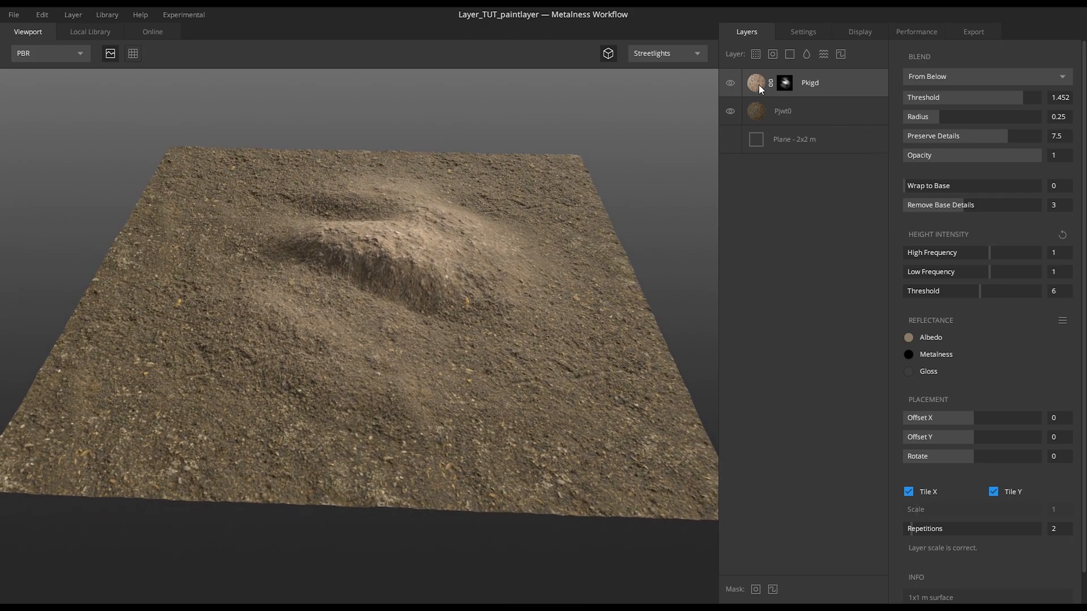
pyautogui.moveTo(1021, 100); pyautogui.dragTo(999, 105)
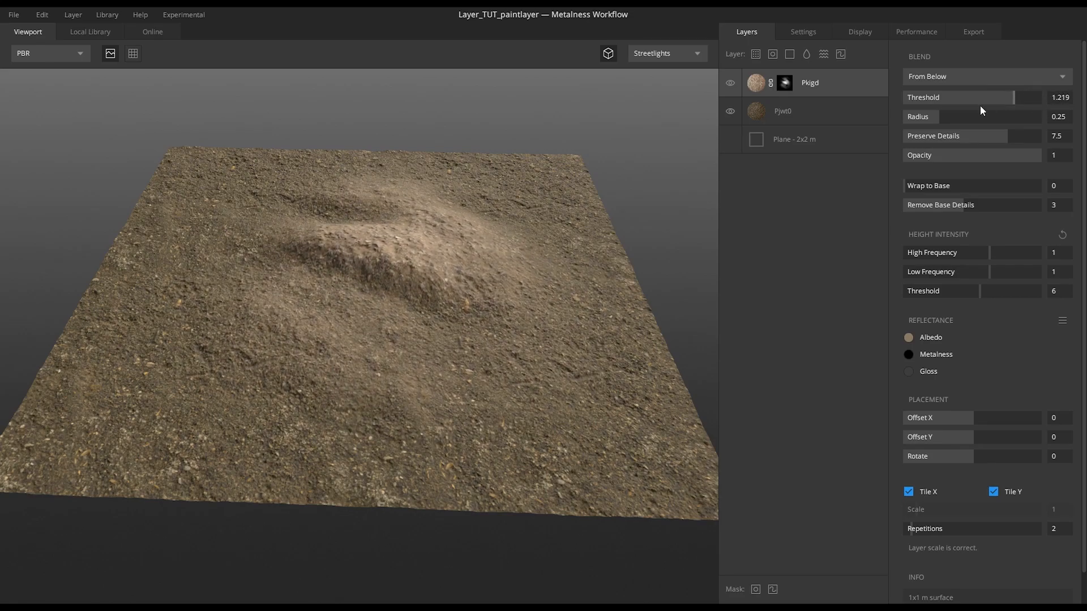
pyautogui.moveTo(589, 197); pyautogui.dragTo(581, 182)
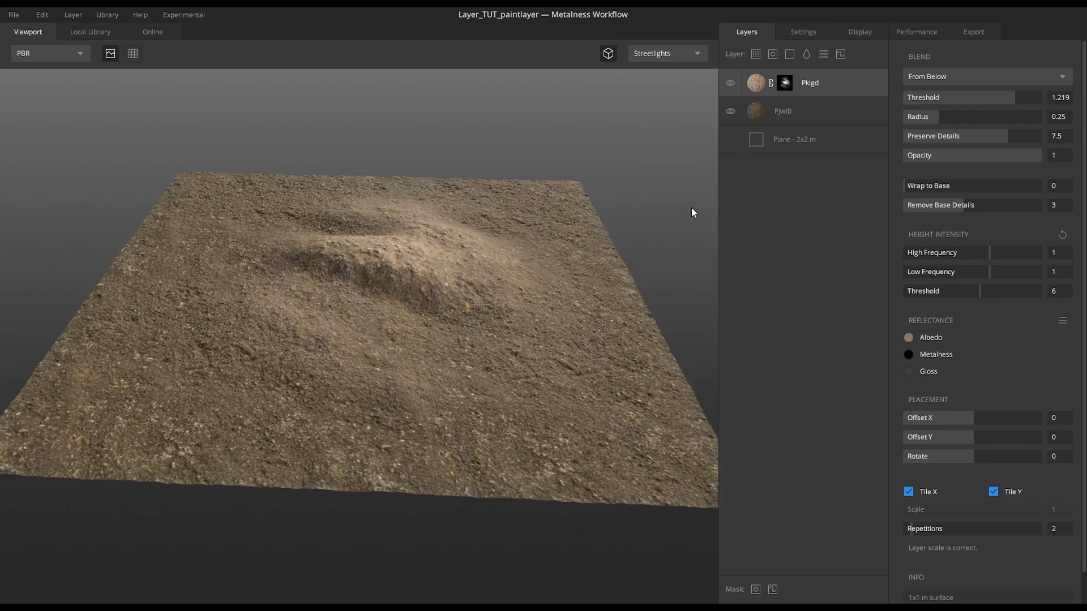
pyautogui.moveTo(999, 102); pyautogui.dragTo(917, 102)
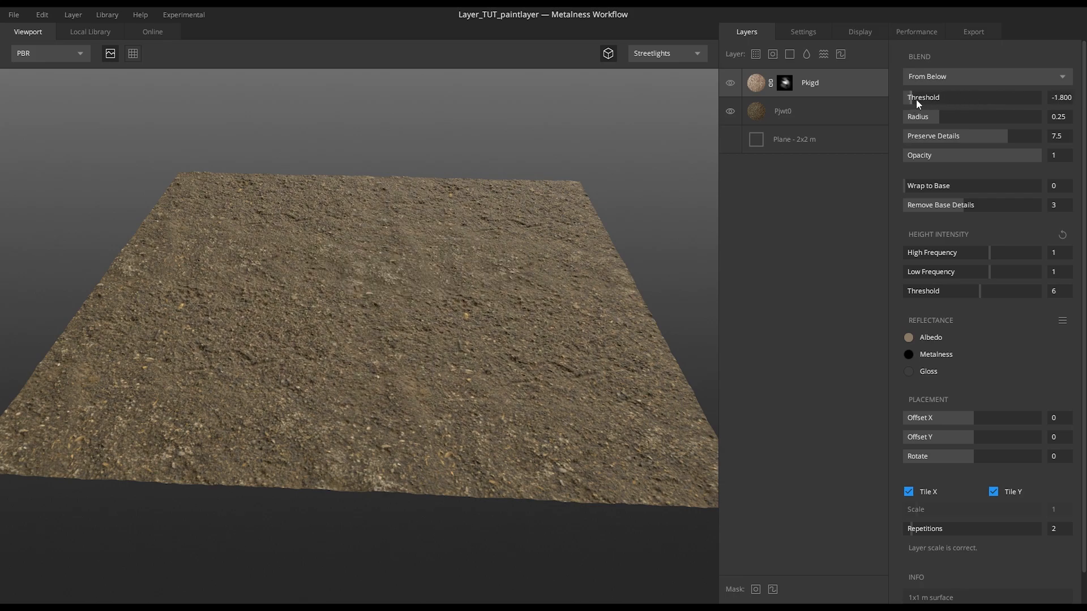
# - Raise the Pkigd layer's blend threshold close to its maximum and switch the blend mode to From Above
pyautogui.click(973, 75)
pyautogui.click(956, 110)
pyautogui.moveTo(965, 98); pyautogui.dragTo(1038, 99)
pyautogui.click(980, 75)
pyautogui.click(964, 88)
# - Change the Pkigd layer's blend mode to Opacity Masked and adjust the threshold to 1.651
pyautogui.click(983, 77)
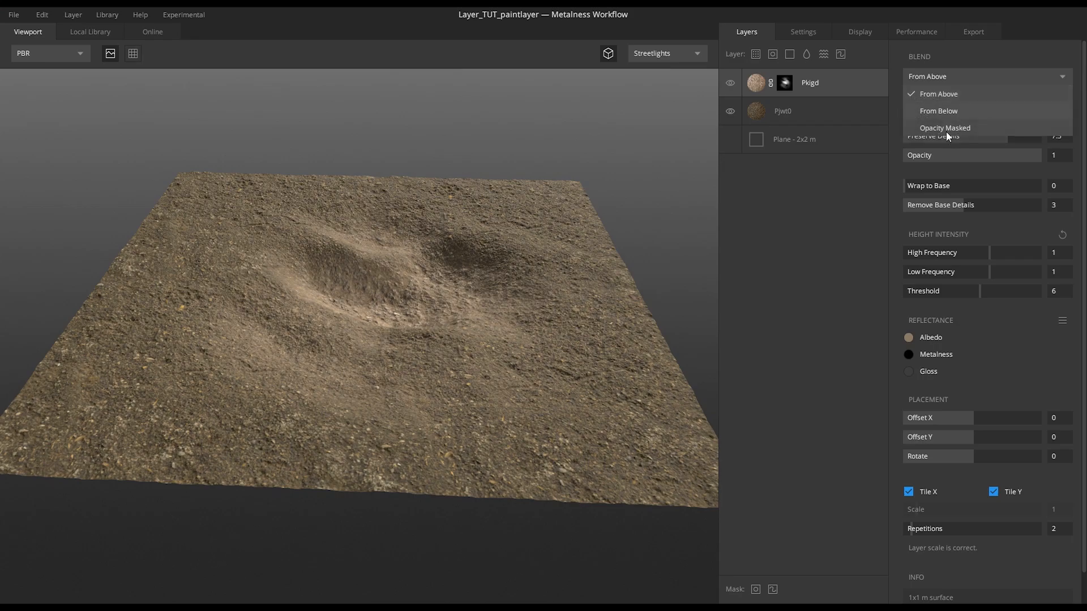
pyautogui.click(958, 129)
pyautogui.moveTo(1033, 97)
pyautogui.mouseDown()
pyautogui.moveTo(898, 103)
pyautogui.moveTo(1034, 101)
pyautogui.mouseUp()
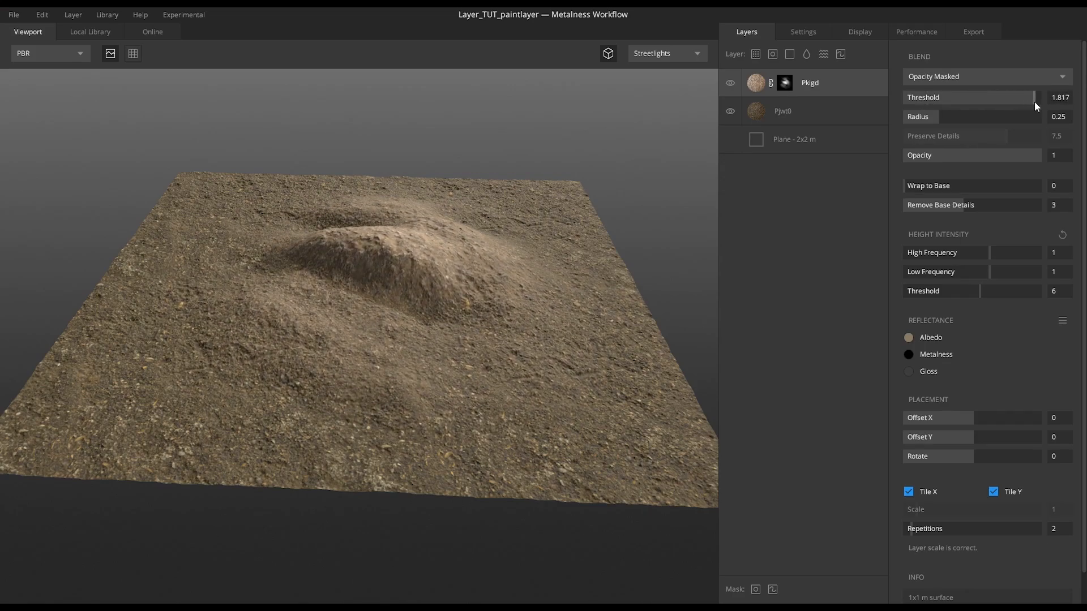
pyautogui.moveTo(532, 274); pyautogui.dragTo(518, 266)
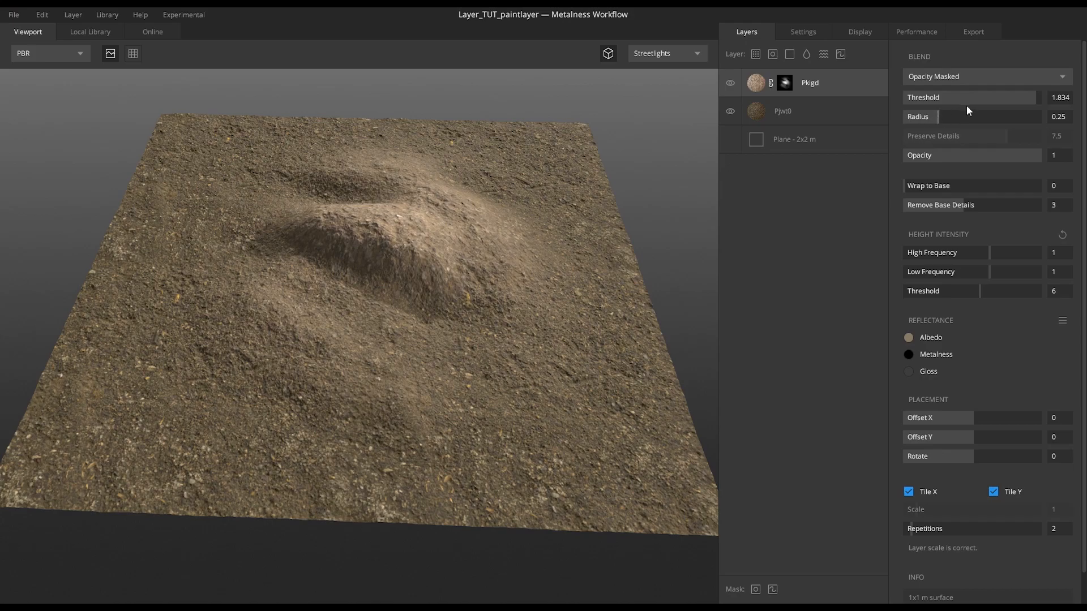
pyautogui.moveTo(1034, 98); pyautogui.dragTo(1028, 100)
# - Set Wrap to Base to 1 and lower the blend threshold to 0.273 on the Pkigd layer
pyautogui.moveTo(919, 192)
pyautogui.mouseDown()
pyautogui.moveTo(1047, 189)
pyautogui.moveTo(911, 189)
pyautogui.mouseUp()
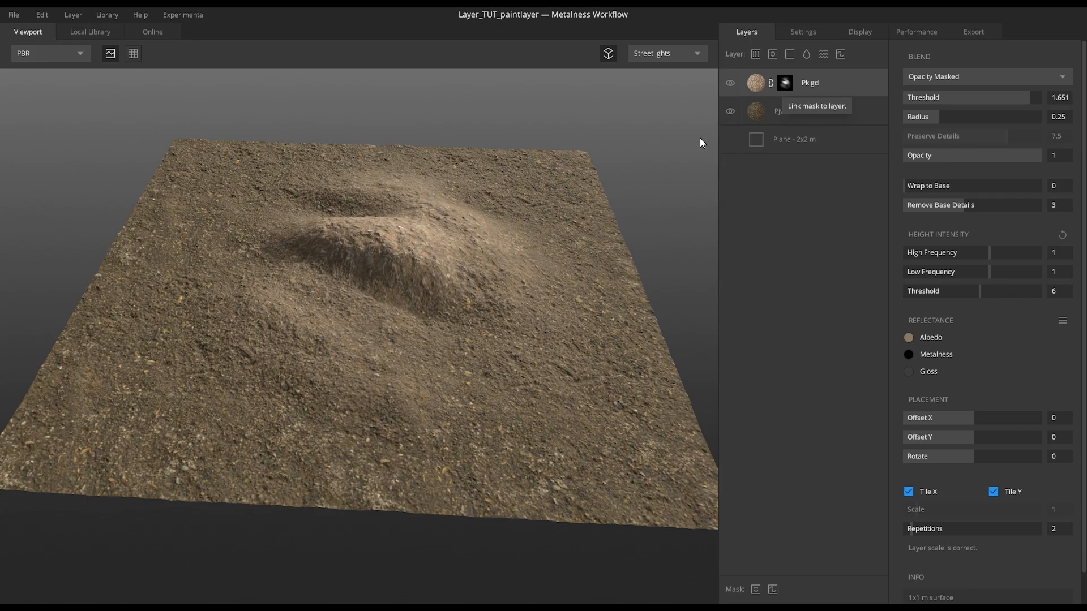
pyautogui.moveTo(915, 189); pyautogui.dragTo(1051, 191)
pyautogui.moveTo(1017, 97); pyautogui.dragTo(982, 105)
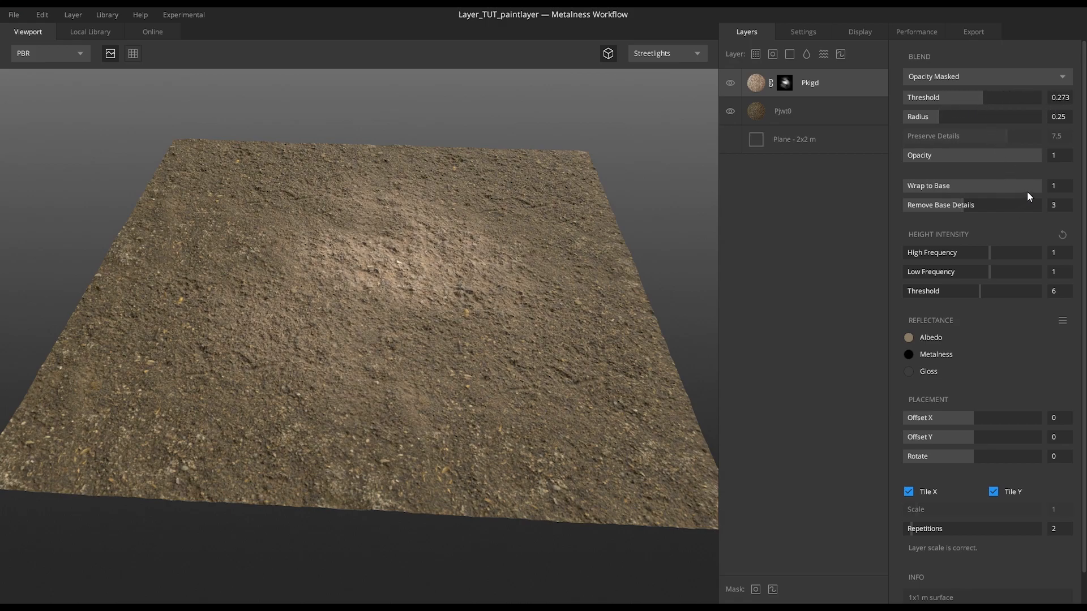
# - Return Wrap to Base to 0 and raise the Pkigd layer's blend threshold to 1.502
pyautogui.moveTo(1028, 185); pyautogui.dragTo(894, 187)
pyautogui.moveTo(580, 244); pyautogui.dragTo(665, 191)
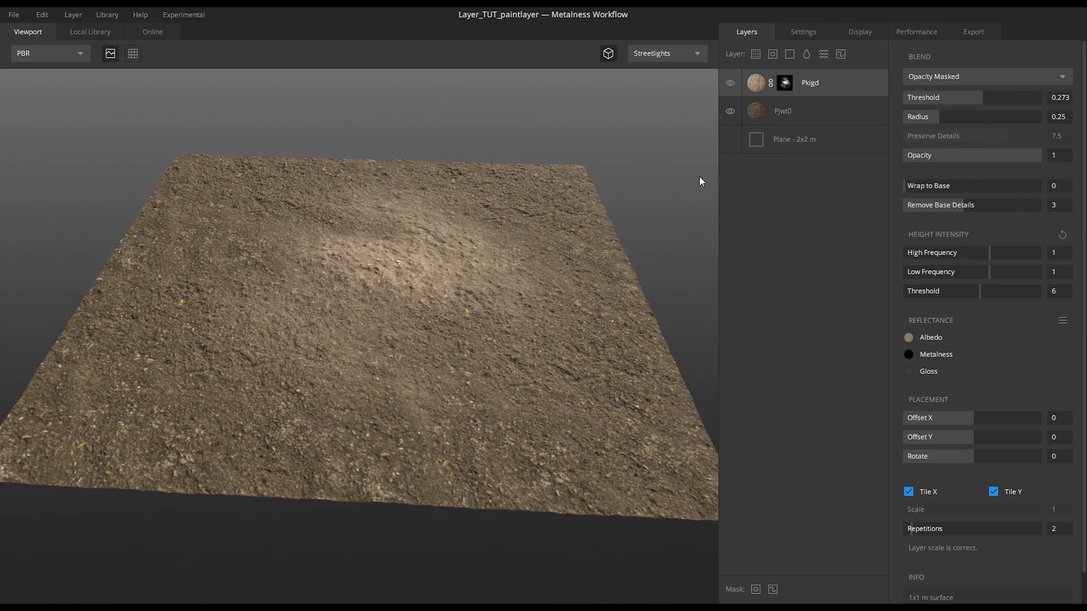
pyautogui.moveTo(983, 96); pyautogui.dragTo(1023, 97)
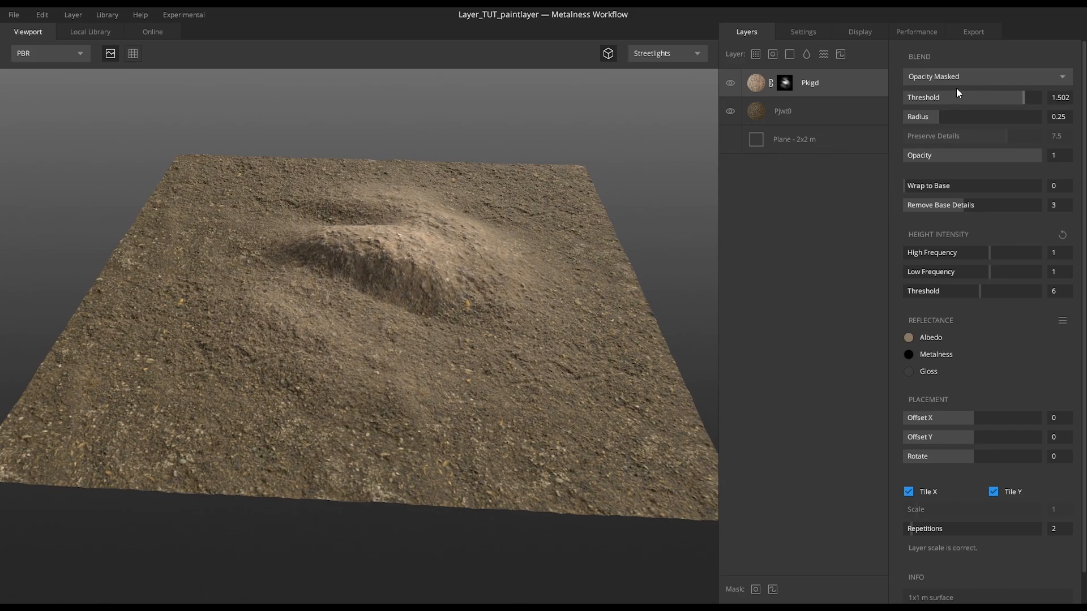
# - Switch the Pkigd layer's blend mode to From Below and set the threshold to 1.352
pyautogui.click(984, 79)
pyautogui.click(951, 110)
pyautogui.moveTo(1018, 99)
pyautogui.mouseDown()
pyautogui.moveTo(981, 103)
pyautogui.moveTo(1007, 101)
pyautogui.mouseUp()
pyautogui.moveTo(1015, 98); pyautogui.dragTo(1018, 98)
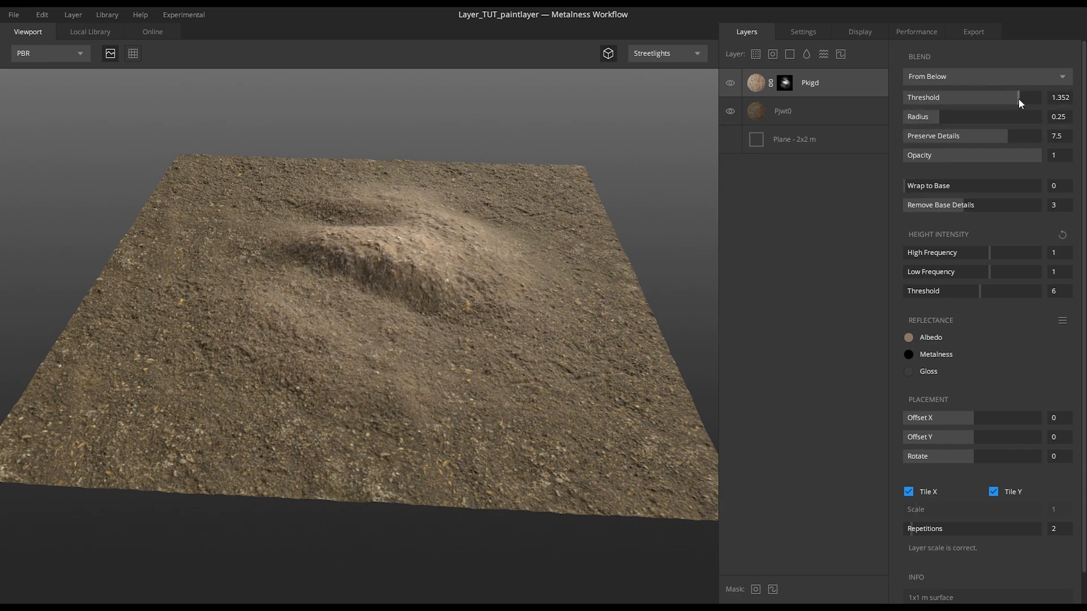
pyautogui.moveTo(632, 212); pyautogui.dragTo(630, 229)
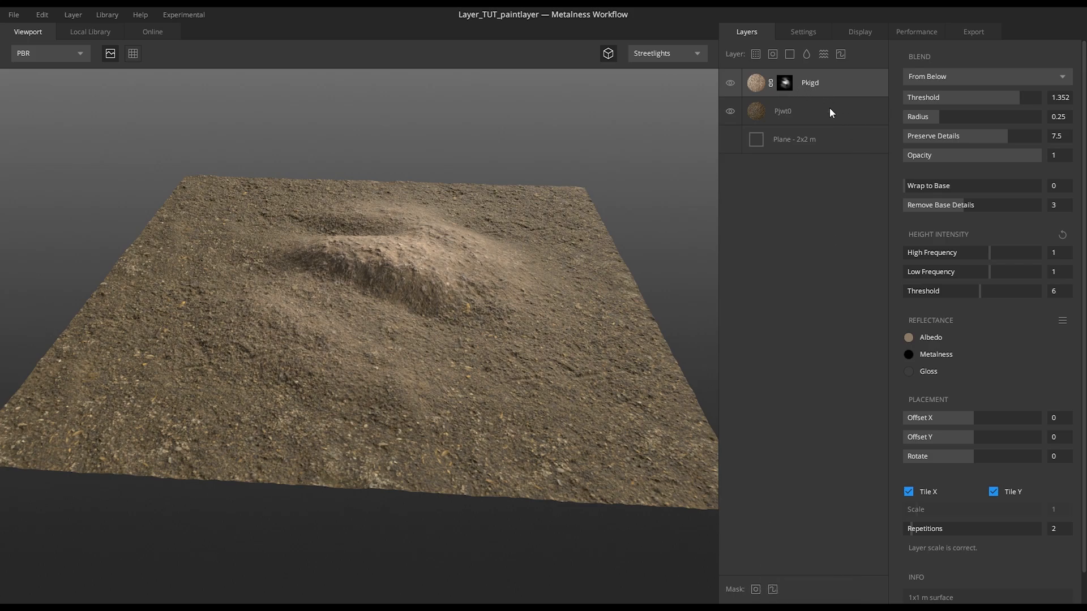
# - Add a paint mask to the Pkigd layer and make it active for painting
pyautogui.click(772, 589)
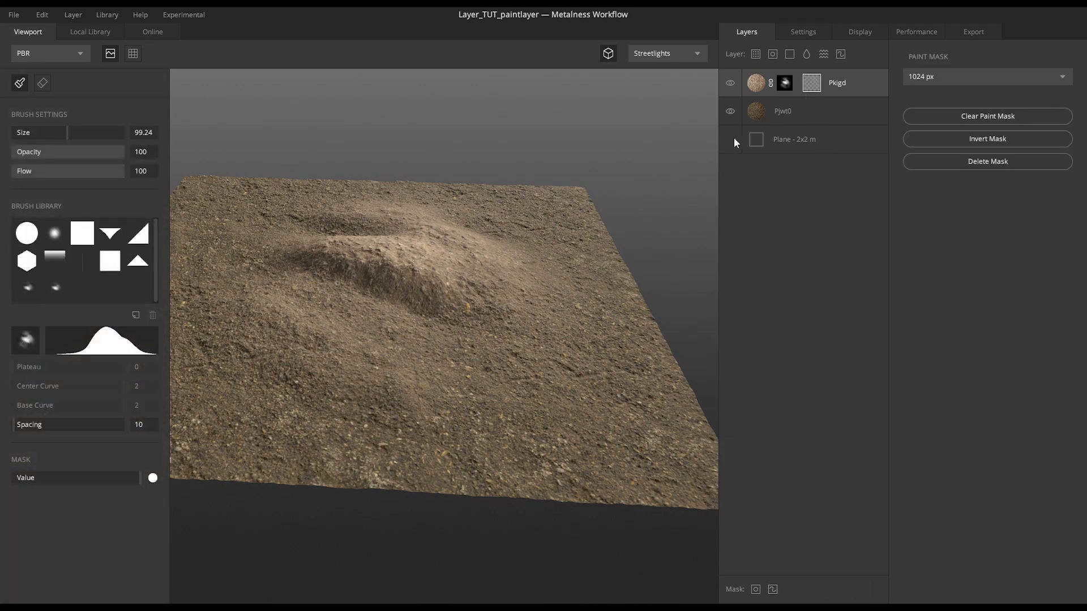
pyautogui.moveTo(610, 231)
pyautogui.keyDown('alt'); pyautogui.mouseDown()
pyautogui.moveTo(610, 222)
pyautogui.moveTo(498, 209)
pyautogui.moveTo(577, 209)
pyautogui.moveTo(549, 207)
pyautogui.moveTo(532, 240)
pyautogui.mouseUp(); pyautogui.keyUp('alt')
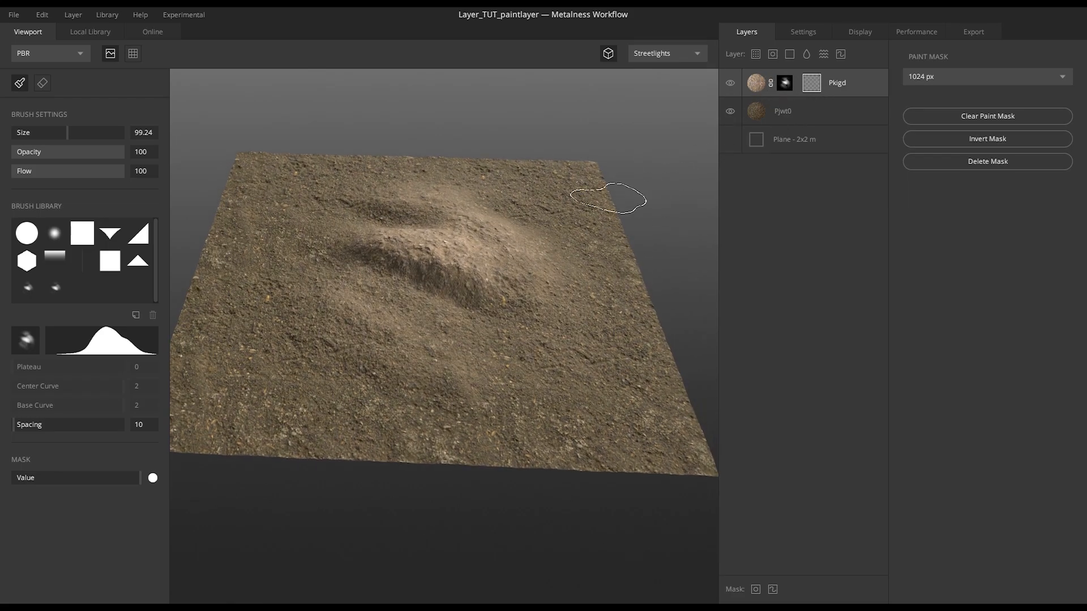
pyautogui.keyDown('alt'); pyautogui.moveTo(577, 232); pyautogui.dragTo(571, 246); pyautogui.keyUp('alt')
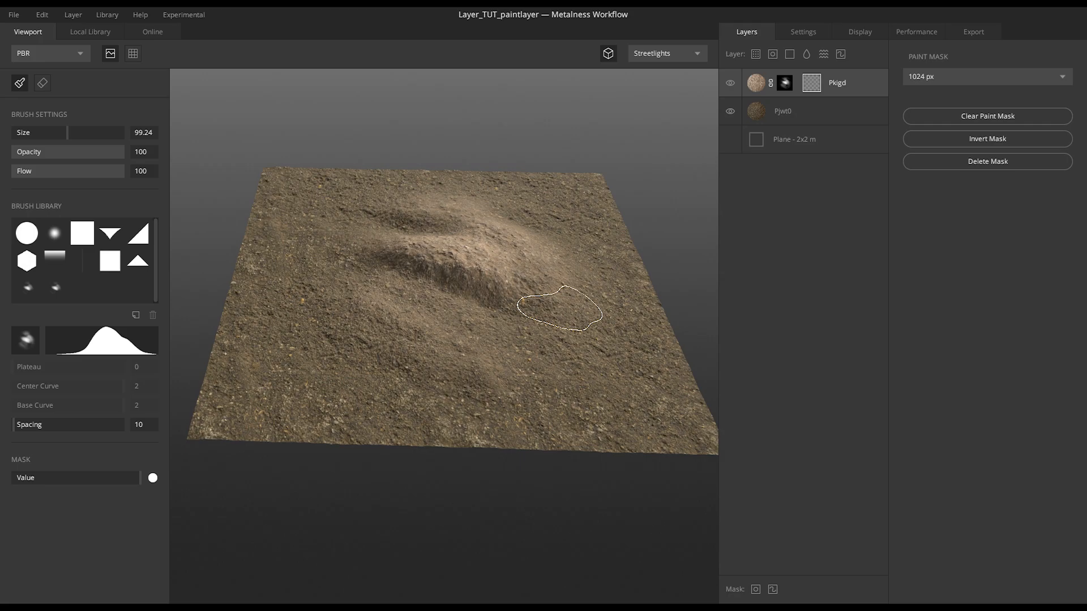
pyautogui.click(754, 82)
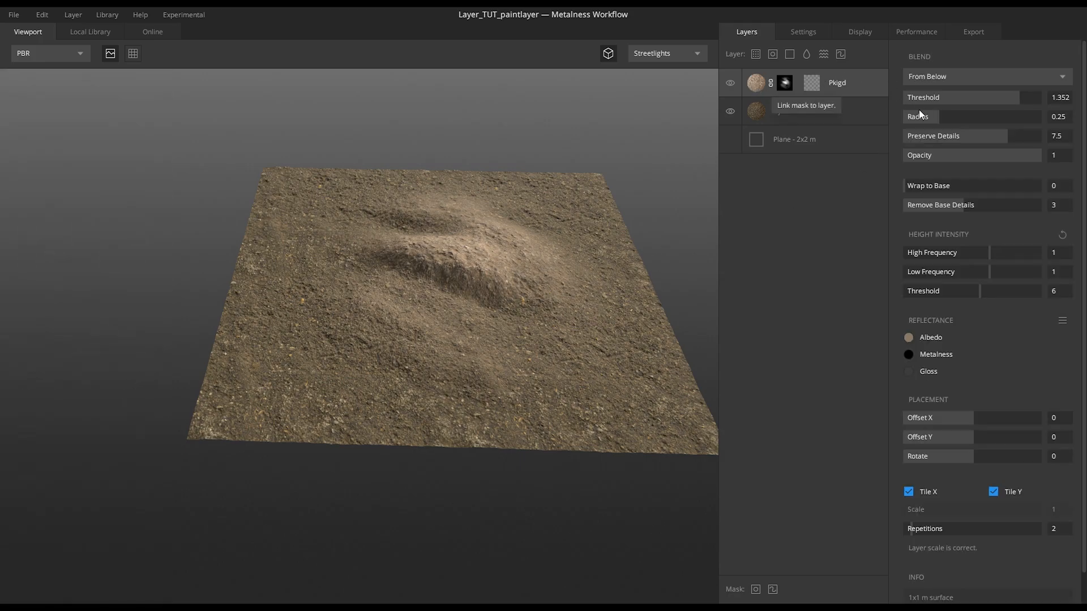
pyautogui.click(811, 83)
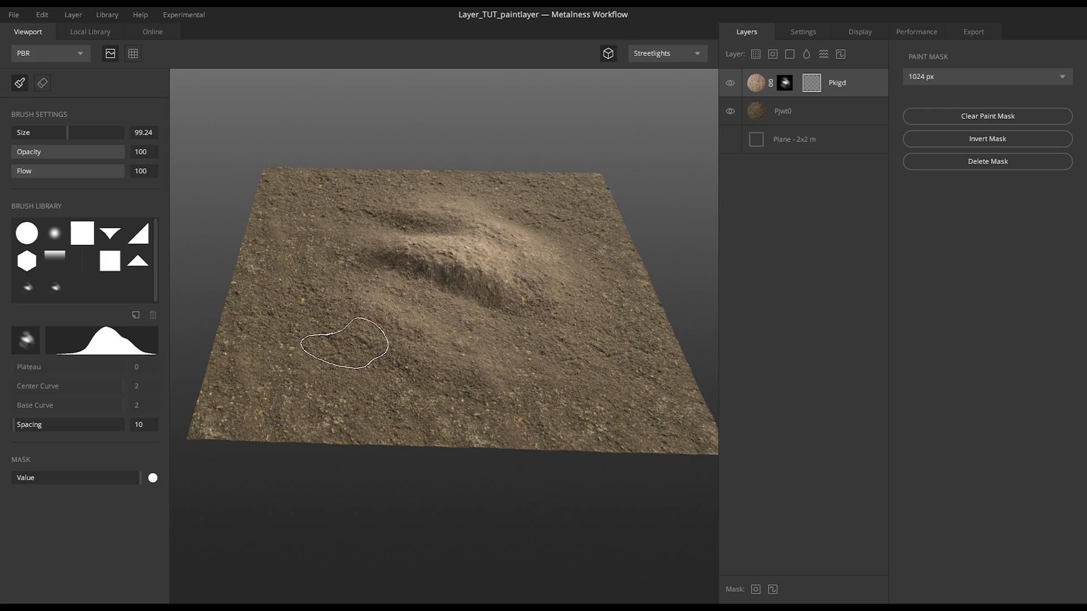
# - Enlarge the brush to 128.9 and stamp a mound near the plane's front-left corner on the paint mask
pyautogui.press(']')
pyautogui.press(']')
pyautogui.press(']')
pyautogui.press(']')
pyautogui.press(']')
pyautogui.click(339, 340)
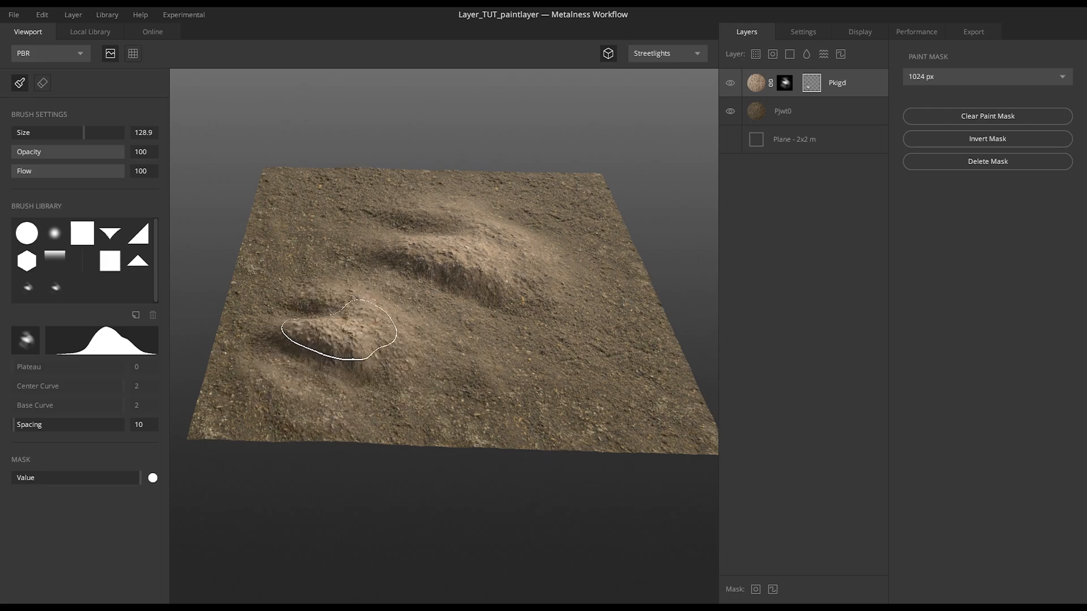
# - Stamp further mounds around the plane's other corners and edges on the Pkigd paint mask
pyautogui.keyDown('alt'); pyautogui.moveTo(541, 330); pyautogui.dragTo(511, 304); pyautogui.keyUp('alt')
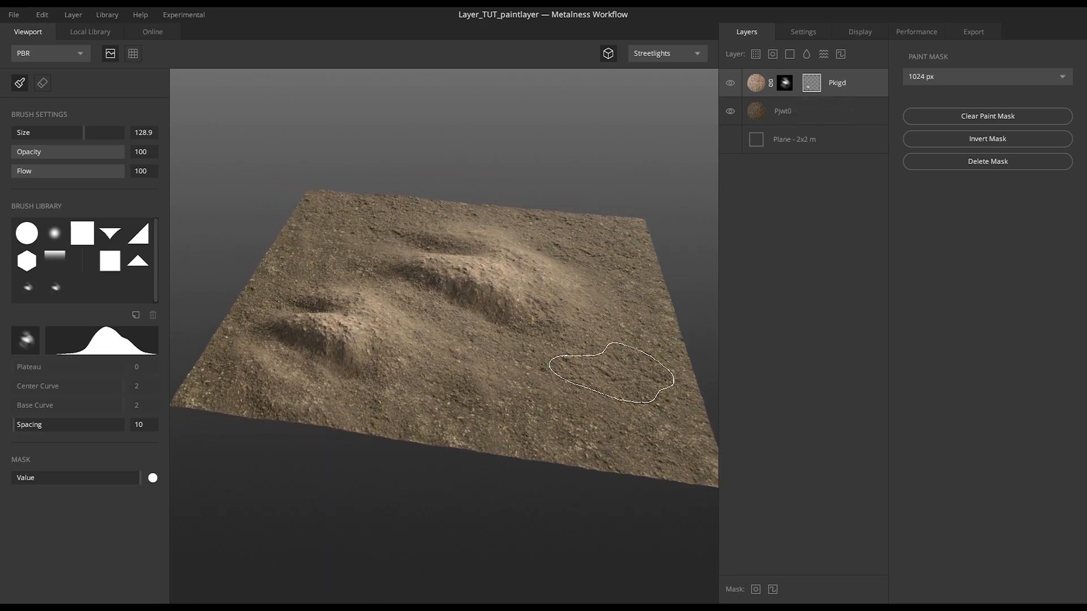
pyautogui.click(611, 363)
pyautogui.moveTo(611, 362)
pyautogui.keyDown('alt'); pyautogui.mouseDown()
pyautogui.moveTo(651, 334)
pyautogui.moveTo(446, 370)
pyautogui.mouseUp(); pyautogui.keyUp('alt')
pyautogui.click(373, 345)
pyautogui.moveTo(284, 362)
pyautogui.keyDown('alt'); pyautogui.mouseDown()
pyautogui.moveTo(464, 375)
pyautogui.moveTo(436, 339)
pyautogui.moveTo(562, 337)
pyautogui.mouseUp(); pyautogui.keyUp('alt')
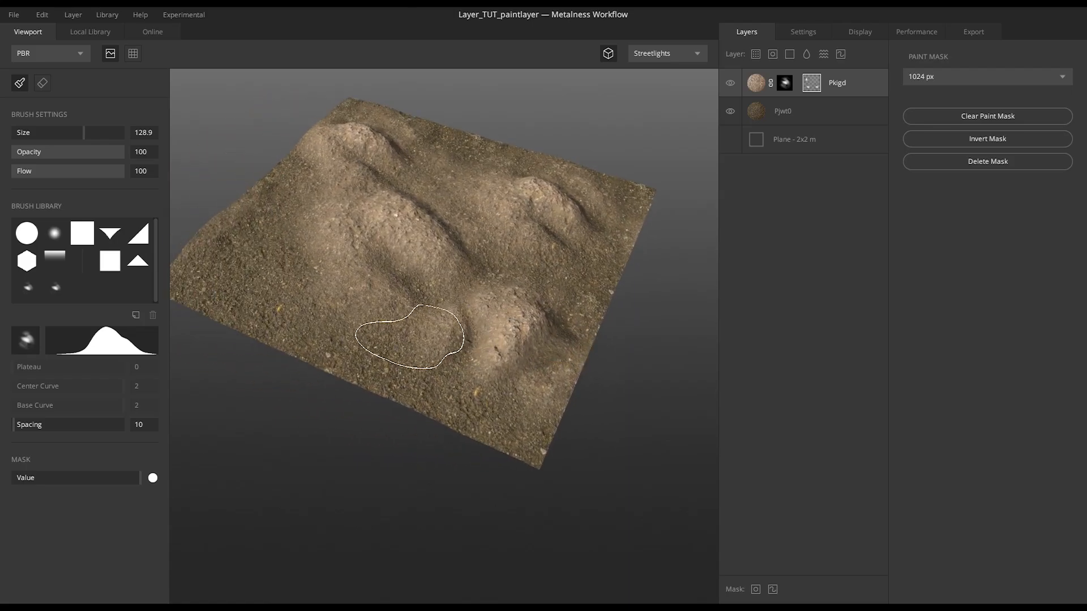
pyautogui.moveTo(277, 286)
pyautogui.keyDown('alt'); pyautogui.mouseDown()
pyautogui.moveTo(396, 236)
pyautogui.moveTo(545, 315)
pyautogui.moveTo(481, 303)
pyautogui.moveTo(514, 335)
pyautogui.moveTo(521, 321)
pyautogui.mouseUp(); pyautogui.keyUp('alt')
pyautogui.keyDown('alt'); pyautogui.moveTo(521, 320); pyautogui.dragTo(461, 350, button='middle'); pyautogui.keyUp('alt')
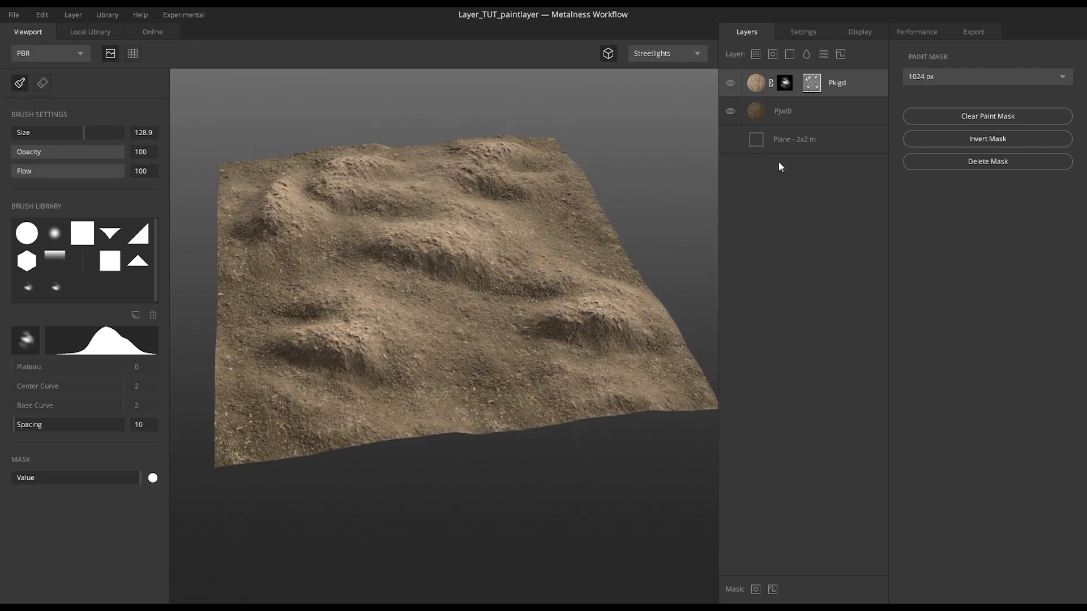
# - Replace the Pkigd layer's paint mask with a blank one and stamp the first mounds along the plane's front edge
pyautogui.press('Delete')
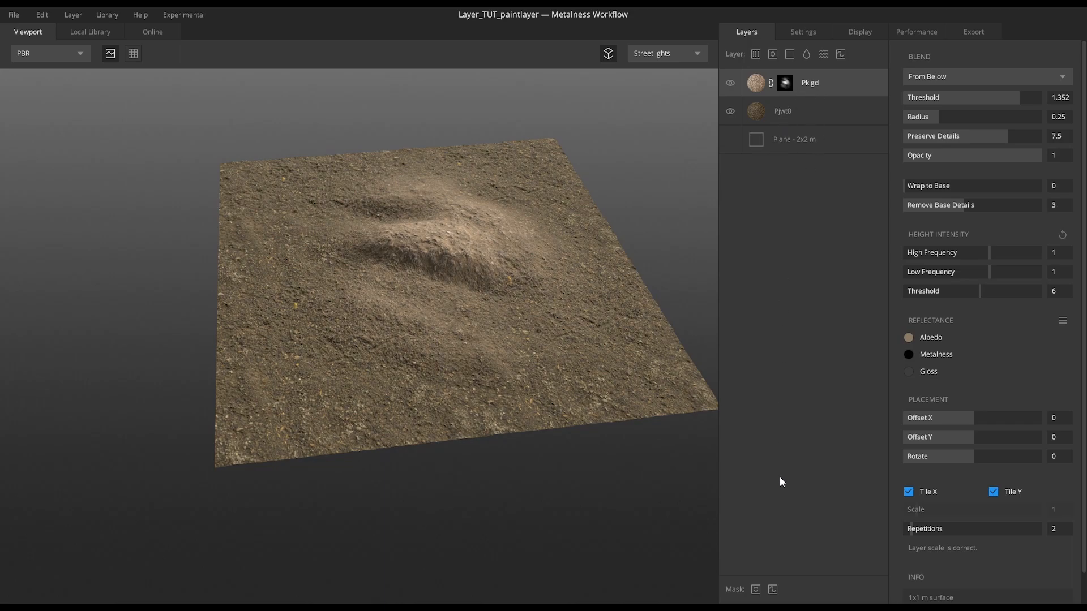
pyautogui.click(773, 590)
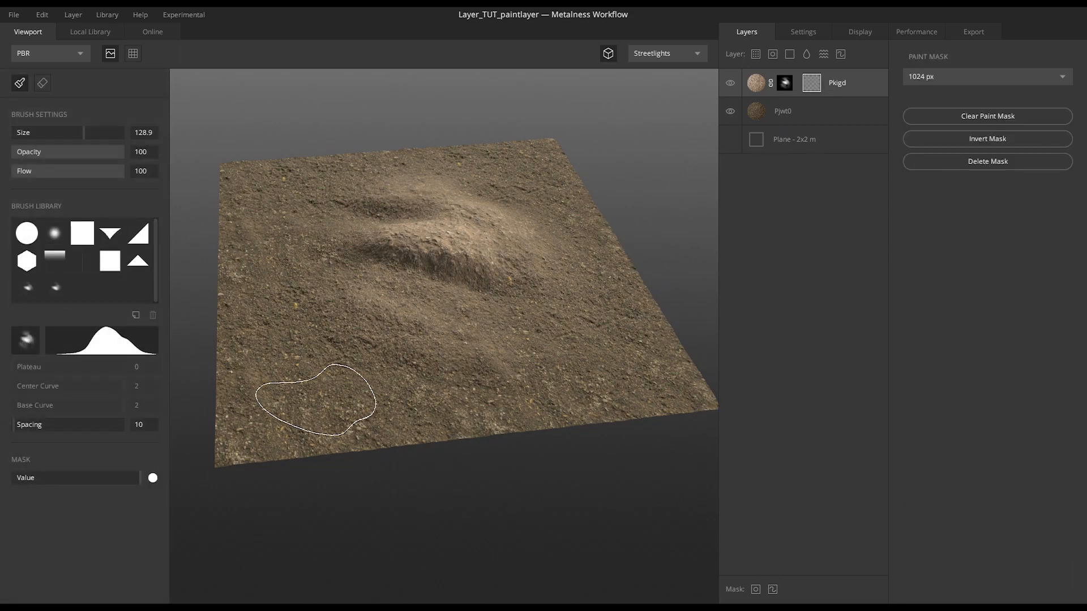
pyautogui.click(306, 367)
pyautogui.click(481, 348)
pyautogui.keyDown('alt'); pyautogui.moveTo(583, 340); pyautogui.dragTo(514, 334); pyautogui.keyUp('alt')
pyautogui.moveTo(514, 402)
pyautogui.keyDown('alt'); pyautogui.mouseDown()
pyautogui.moveTo(455, 315)
pyautogui.moveTo(453, 332)
pyautogui.moveTo(404, 349)
pyautogui.mouseUp(); pyautogui.keyUp('alt')
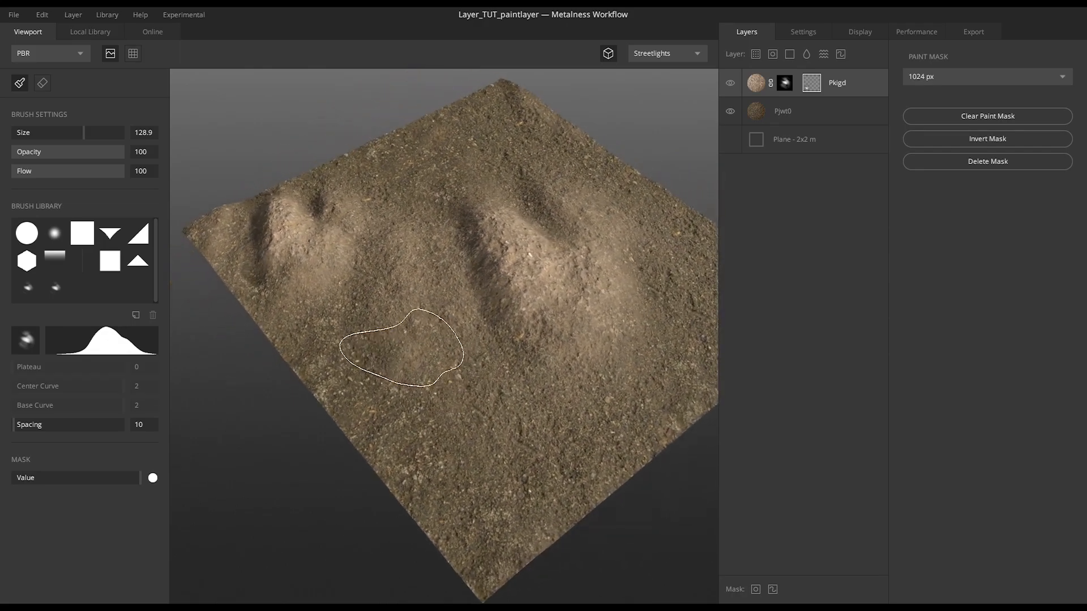
pyautogui.click(394, 326)
# - Stamp more mounds around the remaining corners and edges of the plane, surrounding the central hill
pyautogui.moveTo(546, 400)
pyautogui.keyDown('alt'); pyautogui.mouseDown()
pyautogui.moveTo(461, 352)
pyautogui.moveTo(351, 383)
pyautogui.mouseUp(); pyautogui.keyUp('alt')
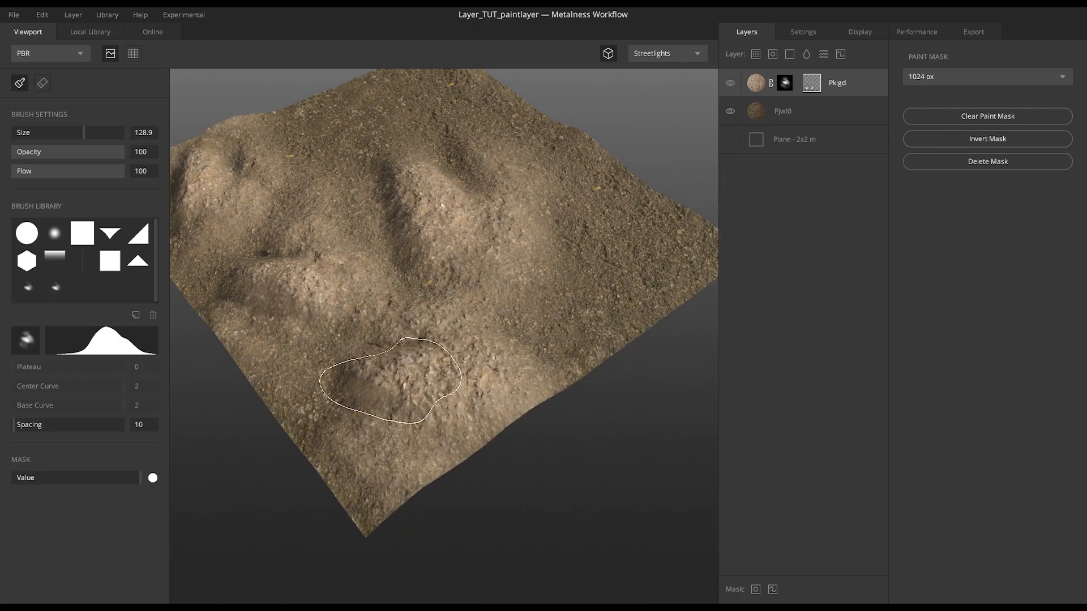
pyautogui.keyDown('alt'); pyautogui.moveTo(582, 316); pyautogui.dragTo(690, 170); pyautogui.keyUp('alt')
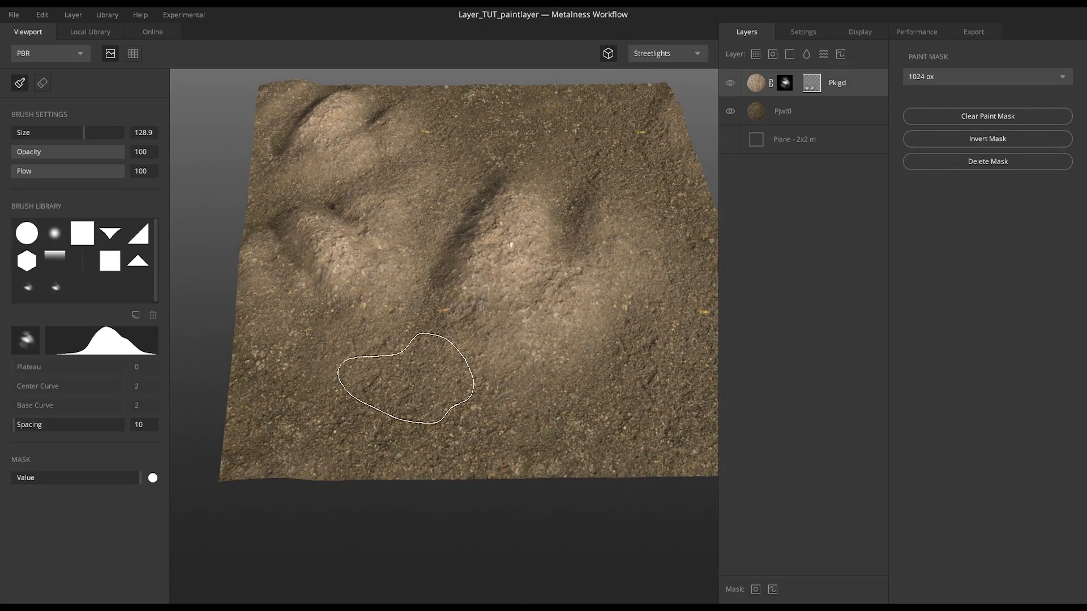
pyautogui.click(461, 371)
pyautogui.keyDown('alt'); pyautogui.moveTo(559, 366); pyautogui.dragTo(437, 338, button='middle'); pyautogui.keyUp('alt')
pyautogui.click(586, 324)
pyautogui.moveTo(626, 324)
pyautogui.keyDown('alt'); pyautogui.mouseDown()
pyautogui.moveTo(450, 332)
pyautogui.moveTo(461, 341)
pyautogui.mouseUp(); pyautogui.keyUp('alt')
pyautogui.keyDown('alt'); pyautogui.moveTo(461, 341); pyautogui.dragTo(431, 325, button='middle'); pyautogui.keyUp('alt')
pyautogui.keyDown('alt'); pyautogui.moveTo(606, 311); pyautogui.dragTo(371, 309); pyautogui.keyUp('alt')
pyautogui.keyDown('alt'); pyautogui.moveTo(468, 379); pyautogui.dragTo(387, 220, button='middle'); pyautogui.keyUp('alt')
pyautogui.click(440, 431)
pyautogui.keyDown('alt'); pyautogui.moveTo(515, 373); pyautogui.dragTo(440, 242); pyautogui.keyUp('alt')
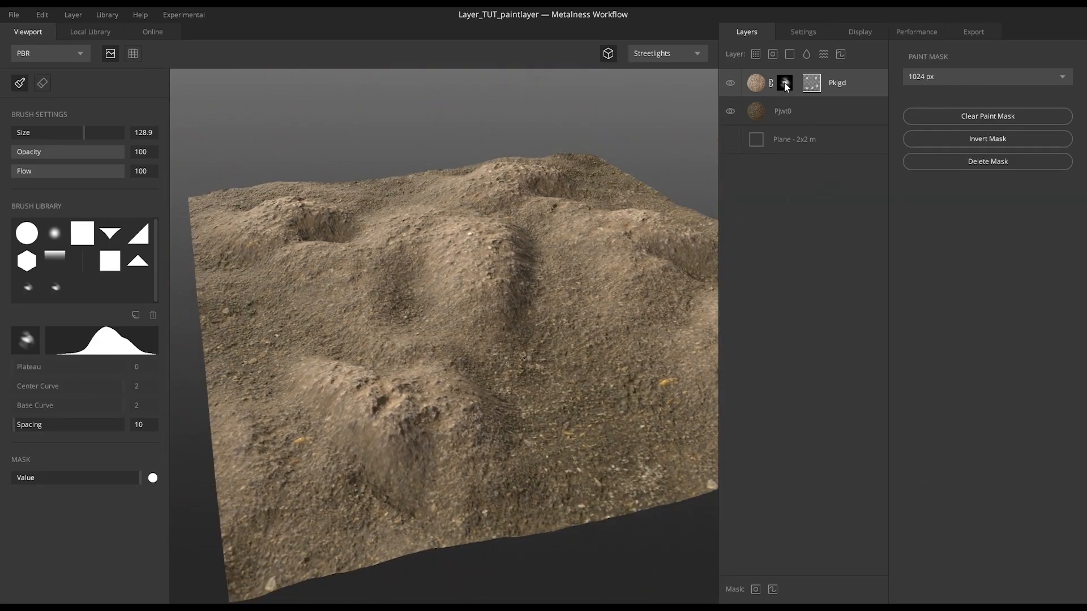
# - Raise the Pkigd layer's Offset X to 0.495 to shift its placement
pyautogui.click(784, 84)
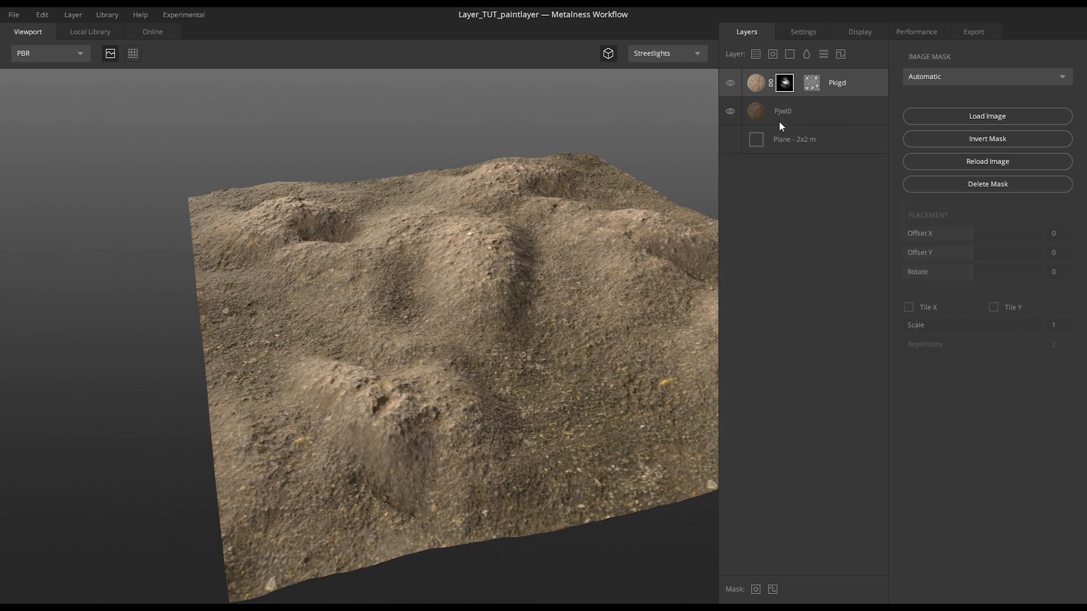
pyautogui.click(757, 83)
pyautogui.moveTo(971, 418)
pyautogui.mouseDown()
pyautogui.moveTo(1031, 420)
pyautogui.moveTo(959, 413)
pyautogui.mouseUp()
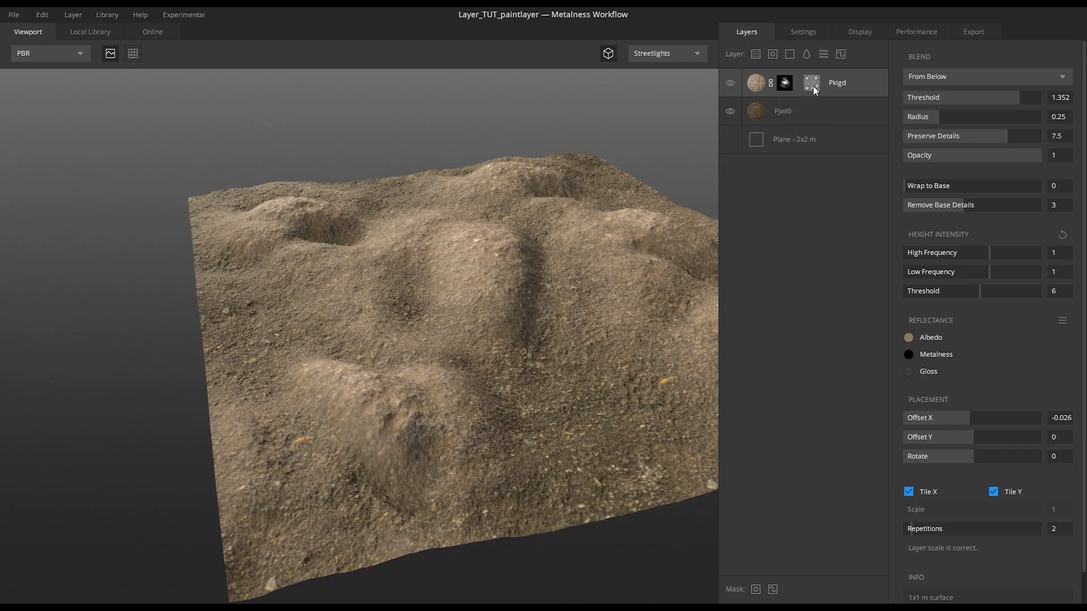
pyautogui.moveTo(968, 419); pyautogui.dragTo(1035, 422)
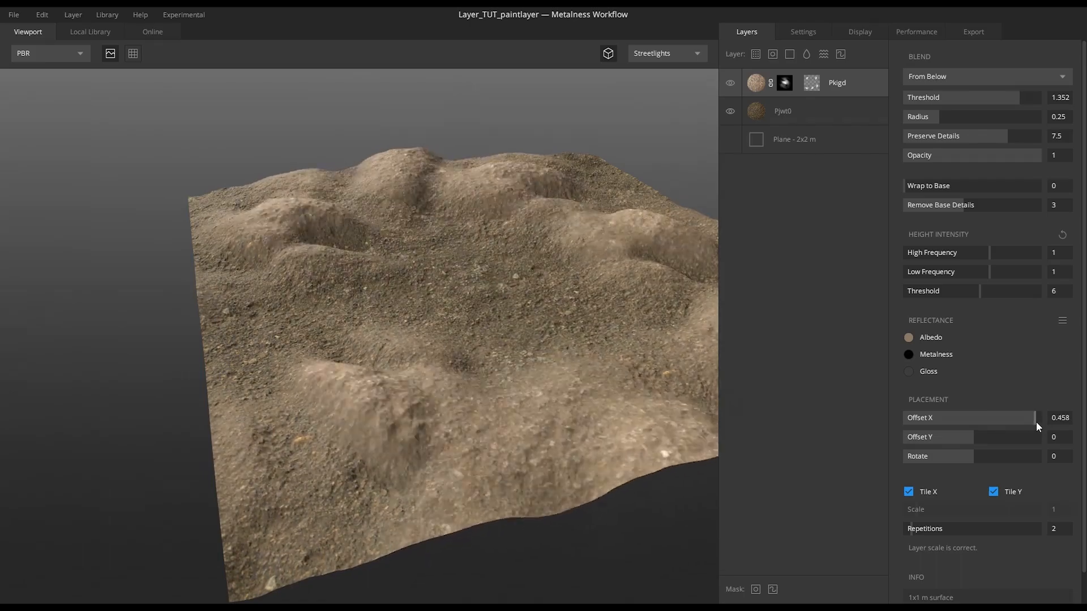
pyautogui.moveTo(682, 417); pyautogui.dragTo(461, 394)
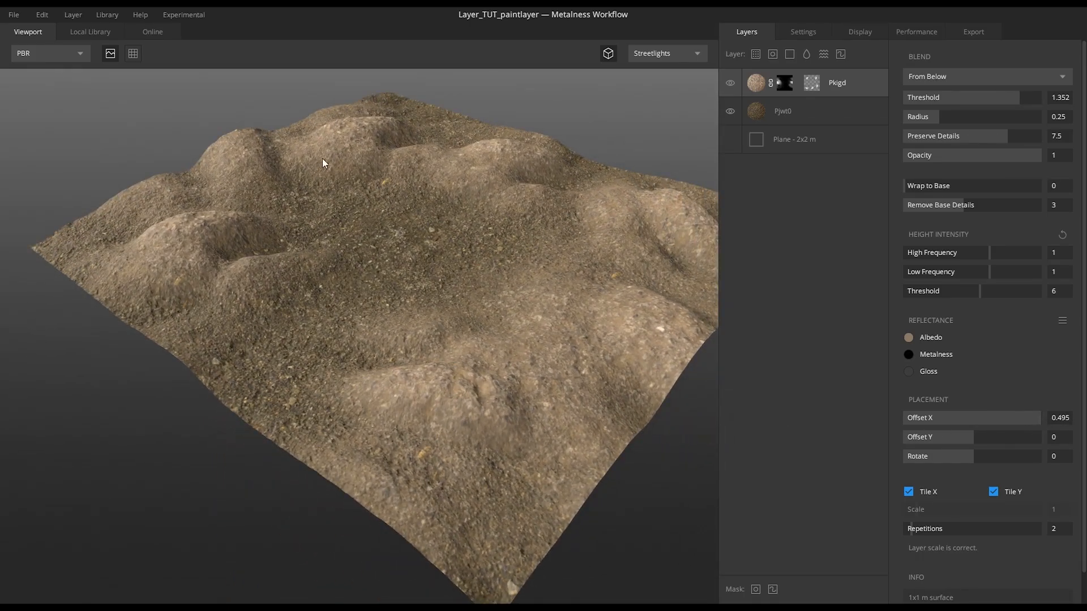
# - Reset the Pkigd layer's Offset X to 0
pyautogui.moveTo(1001, 419)
pyautogui.mouseDown()
pyautogui.moveTo(940, 418)
pyautogui.moveTo(1040, 420)
pyautogui.moveTo(972, 420)
pyautogui.moveTo(1007, 420)
pyautogui.moveTo(982, 422)
pyautogui.mouseUp()
pyautogui.click(1055, 420)
pyautogui.write('0')
pyautogui.press('Return')
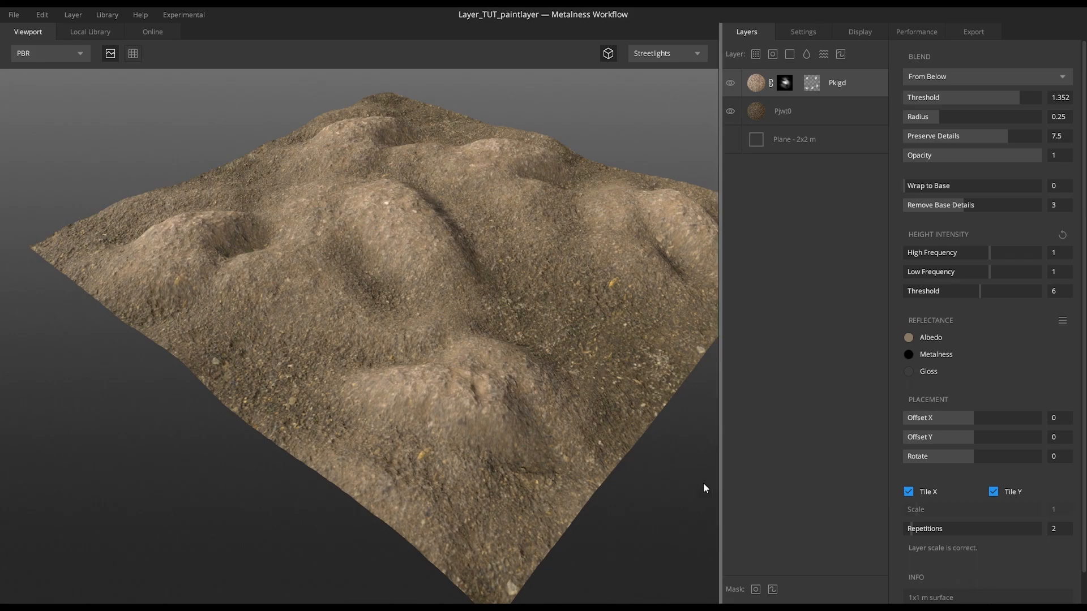
pyautogui.moveTo(685, 186)
pyautogui.mouseDown()
pyautogui.moveTo(518, 222)
pyautogui.moveTo(573, 247)
pyautogui.moveTo(679, 187)
pyautogui.mouseUp()
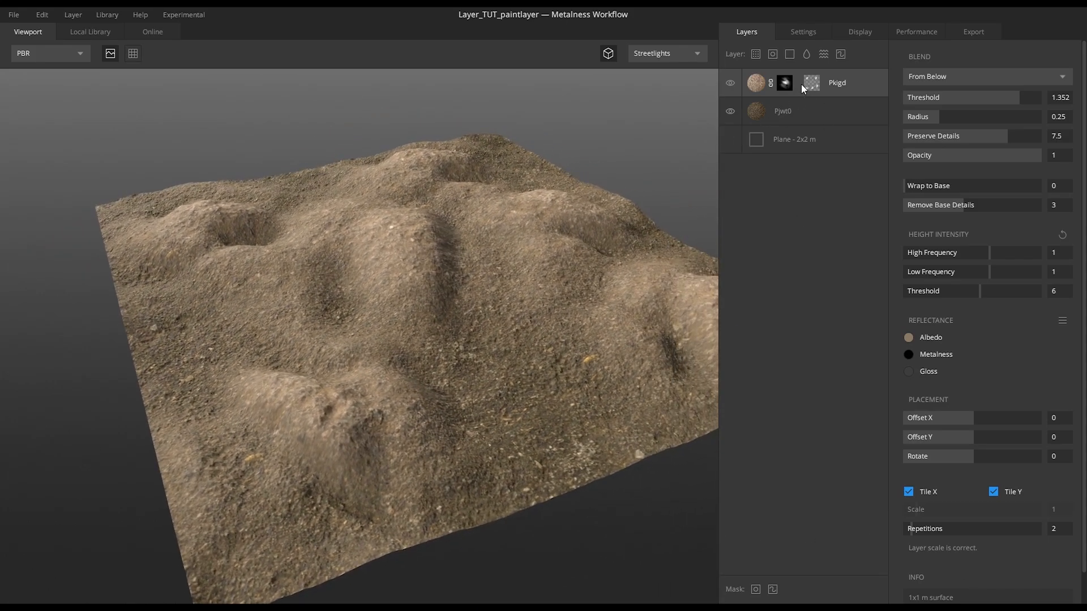
pyautogui.moveTo(557, 226); pyautogui.dragTo(548, 228)
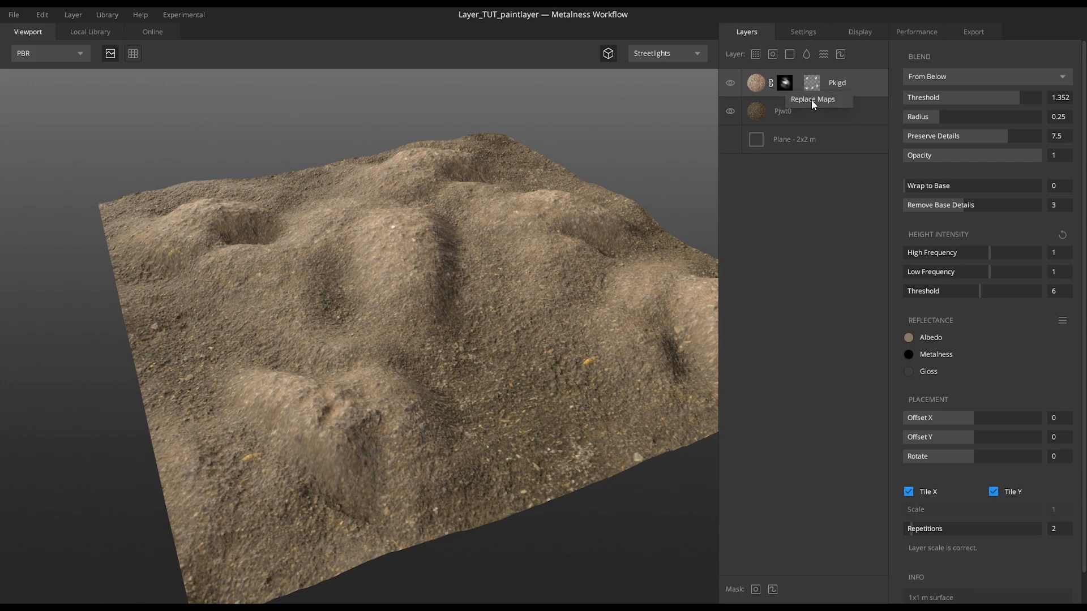
pyautogui.click(810, 99)
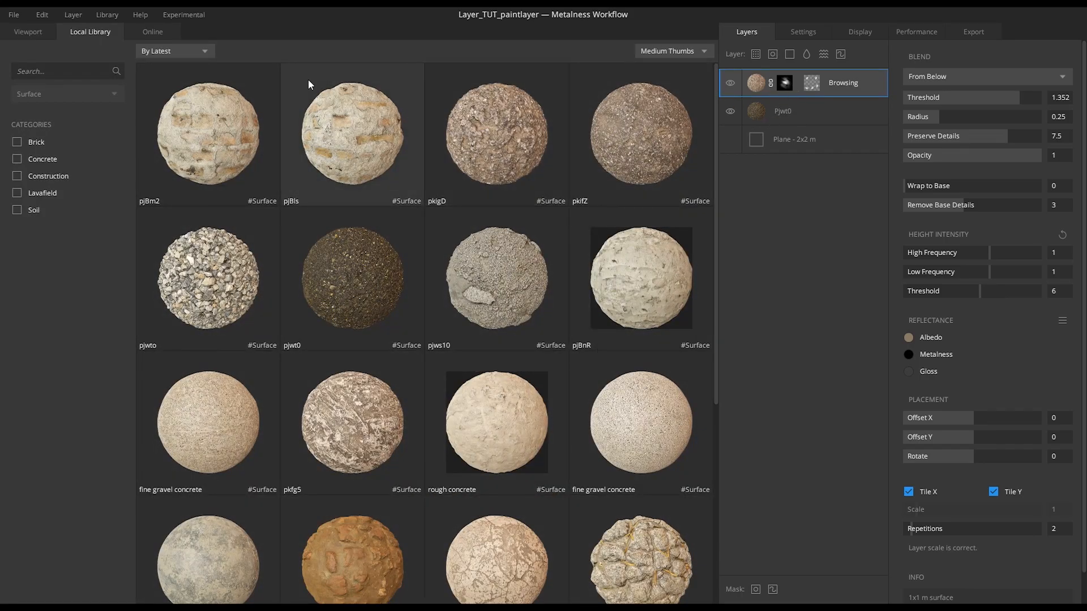
pyautogui.click(35, 33)
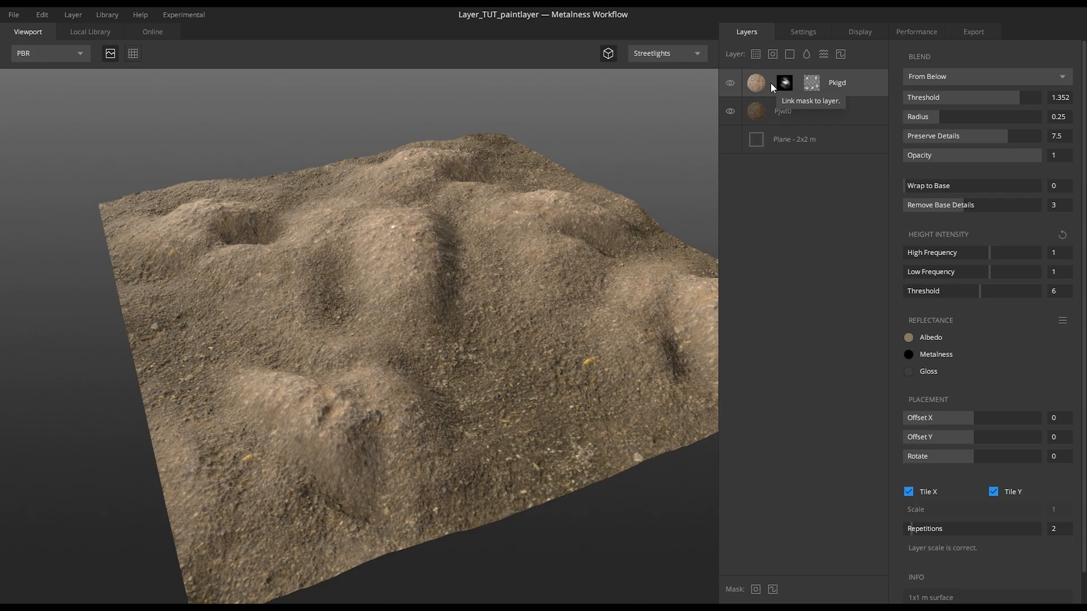
# - Examine the stamped mounds and their blend with the soil from several angles
pyautogui.moveTo(567, 250); pyautogui.dragTo(653, 196)
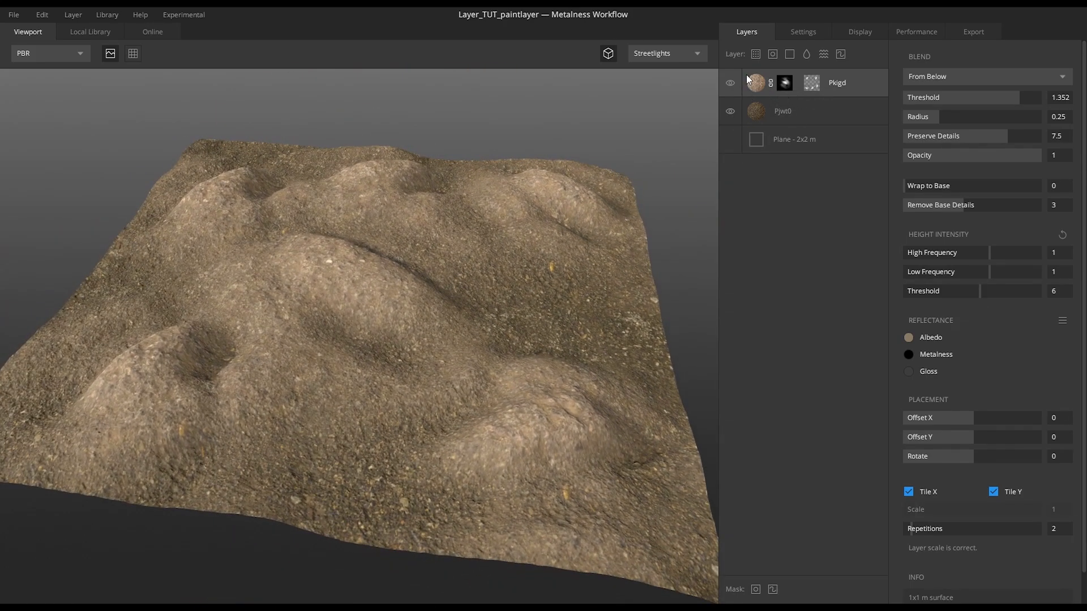
pyautogui.moveTo(527, 300)
pyautogui.mouseDown()
pyautogui.moveTo(497, 262)
pyautogui.moveTo(506, 300)
pyautogui.moveTo(521, 284)
pyautogui.mouseUp()
pyautogui.moveTo(578, 235); pyautogui.dragTo(545, 239)
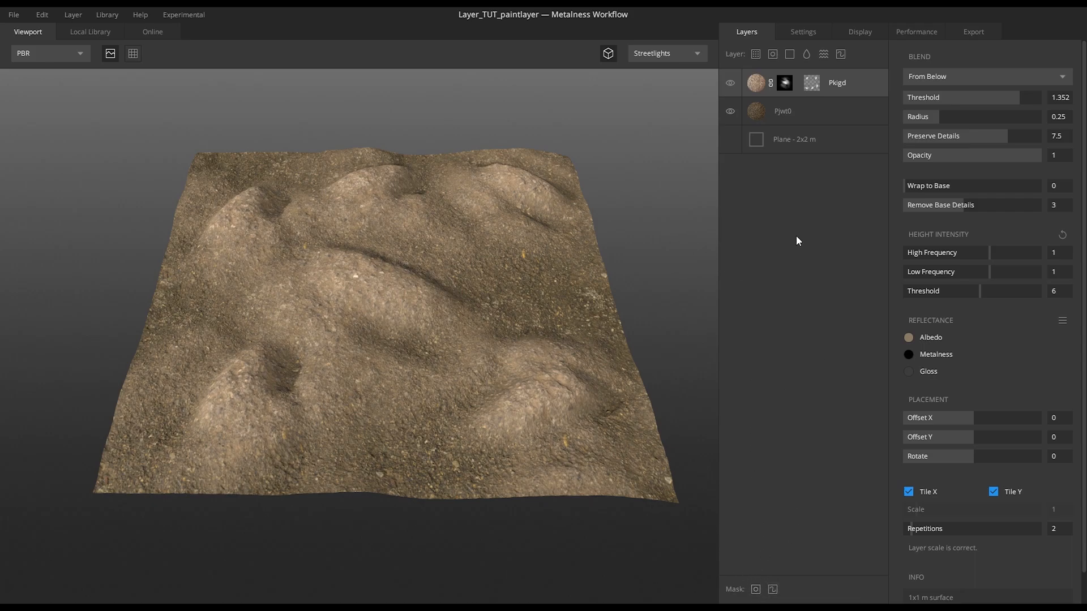
pyautogui.moveTo(663, 258); pyautogui.dragTo(586, 286)
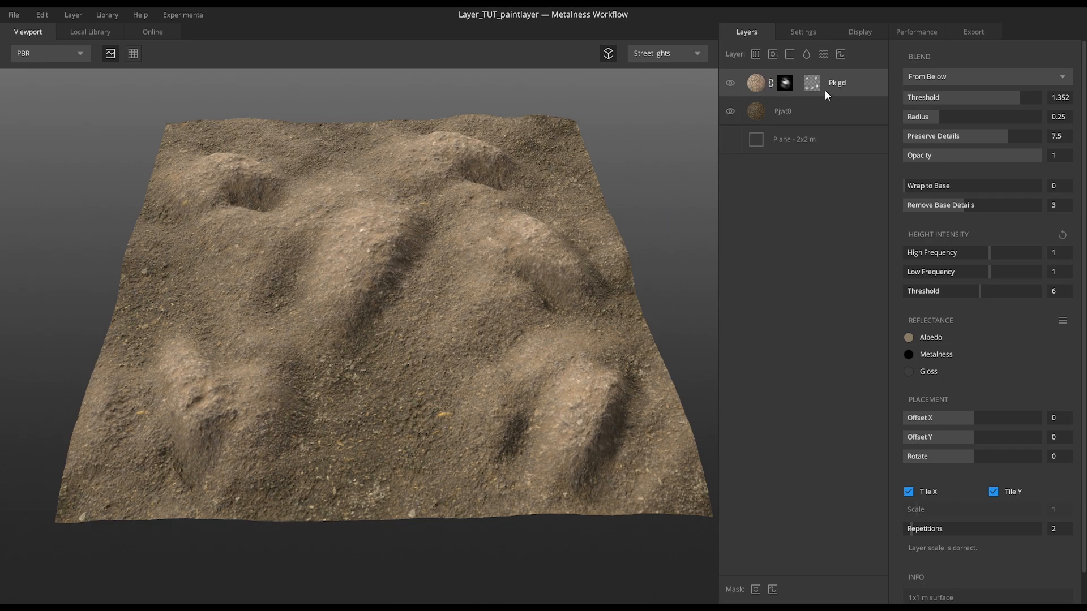
pyautogui.keyDown('alt'); pyautogui.moveTo(646, 257); pyautogui.dragTo(649, 233); pyautogui.keyUp('alt')
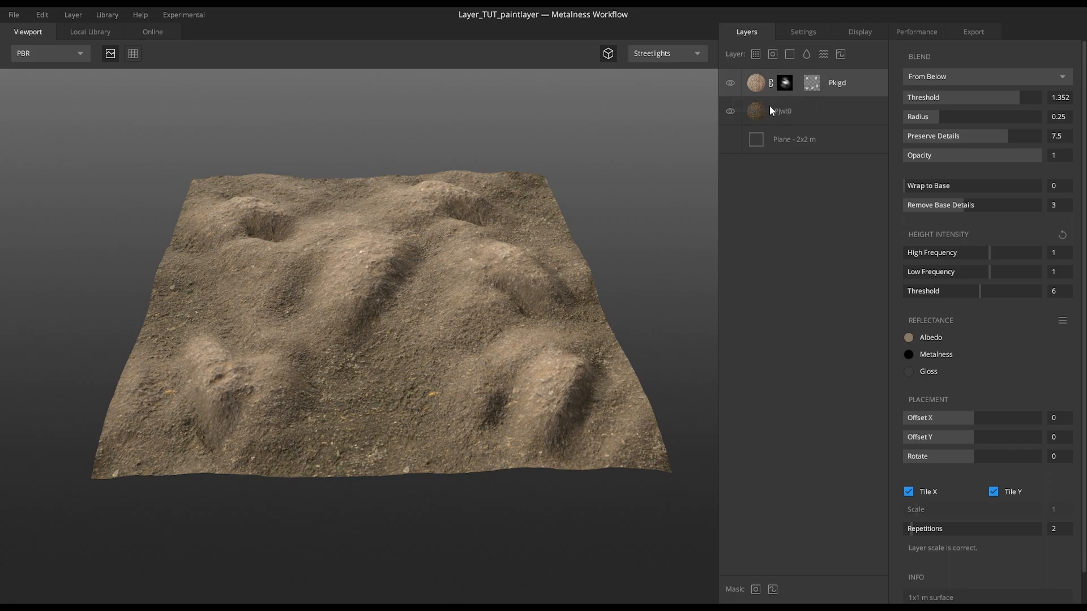
pyautogui.keyDown('alt'); pyautogui.moveTo(612, 218); pyautogui.dragTo(611, 223); pyautogui.keyUp('alt')
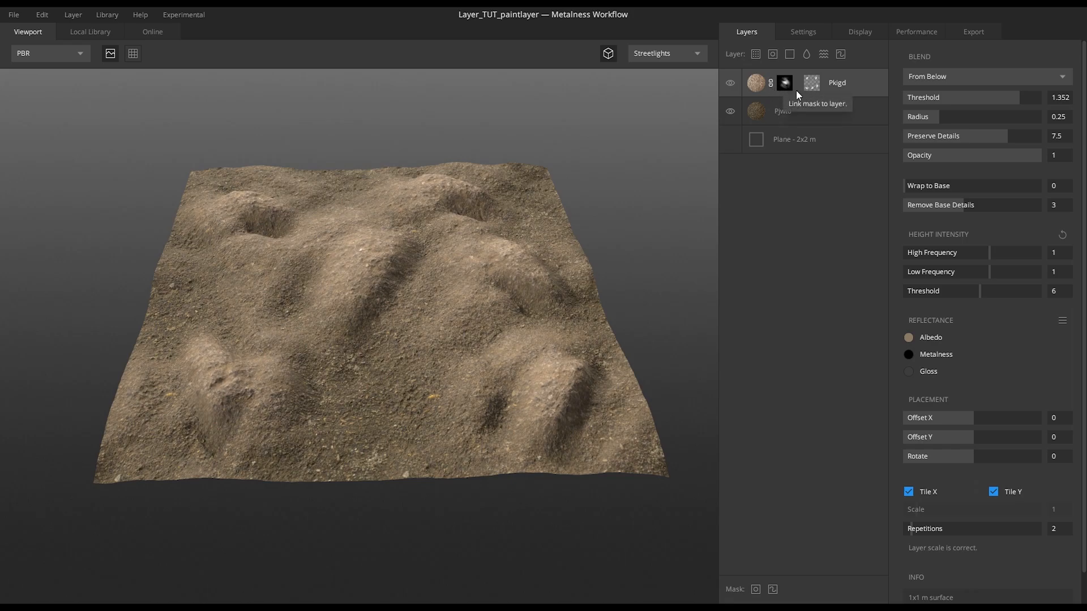
pyautogui.keyDown('alt'); pyautogui.moveTo(656, 286); pyautogui.dragTo(436, 249); pyautogui.keyUp('alt')
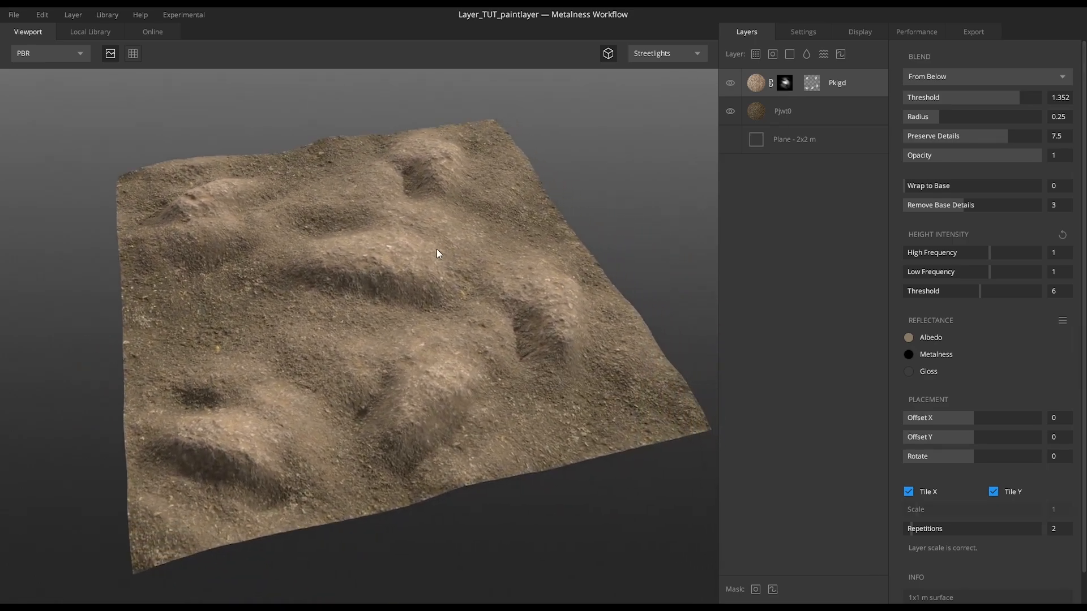
# - Switch the Pkigd layer's blend mode to Opacity Masked and raise the threshold to 2
pyautogui.click(983, 74)
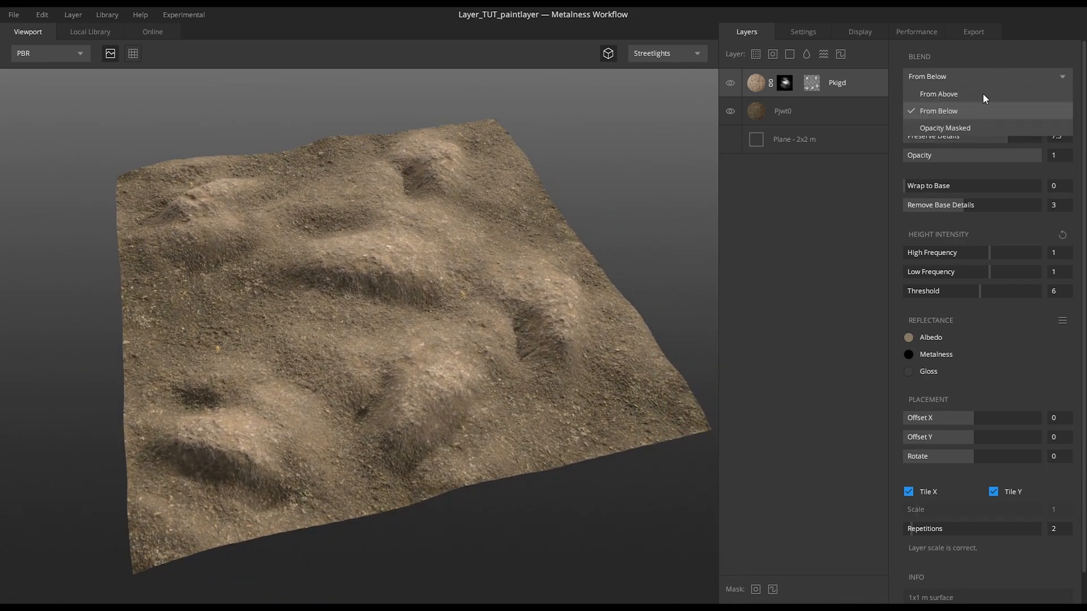
pyautogui.click(964, 126)
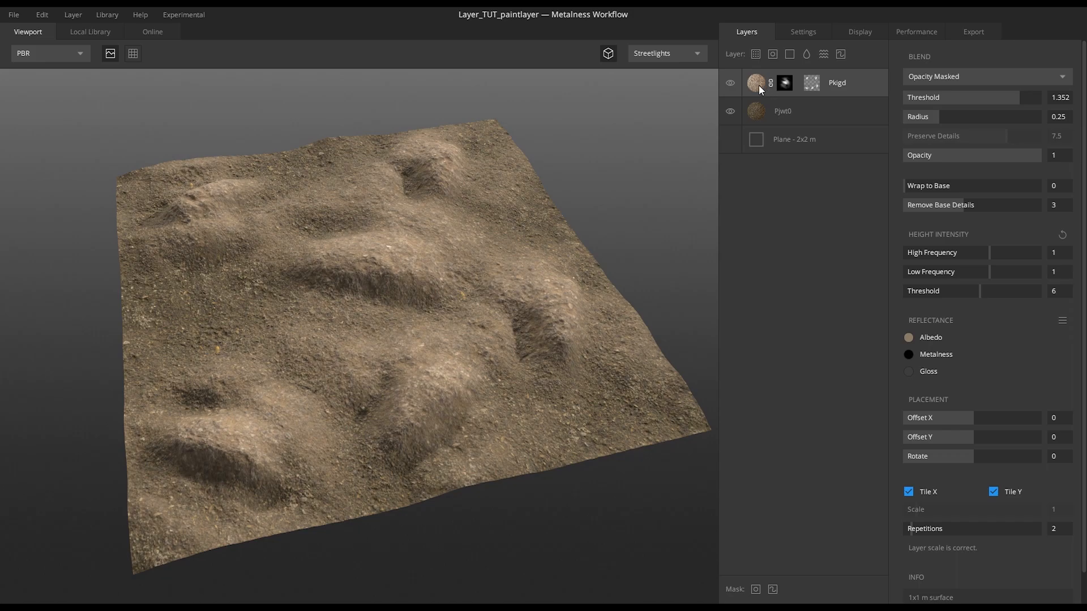
pyautogui.moveTo(1001, 102); pyautogui.dragTo(1035, 105)
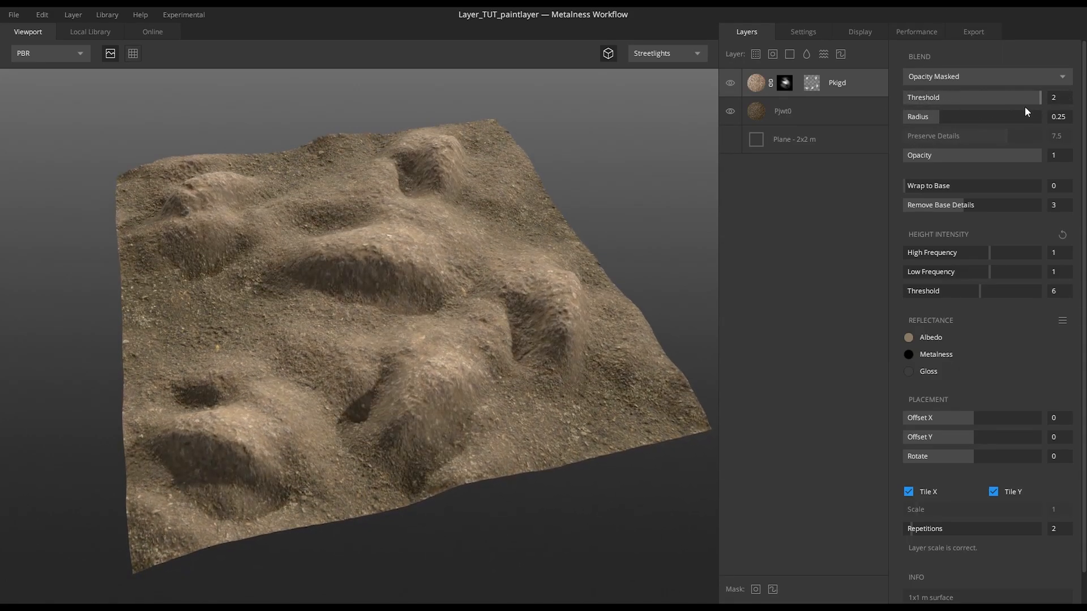
# - Invert the Pkigd layer's paint mask
pyautogui.click(812, 83)
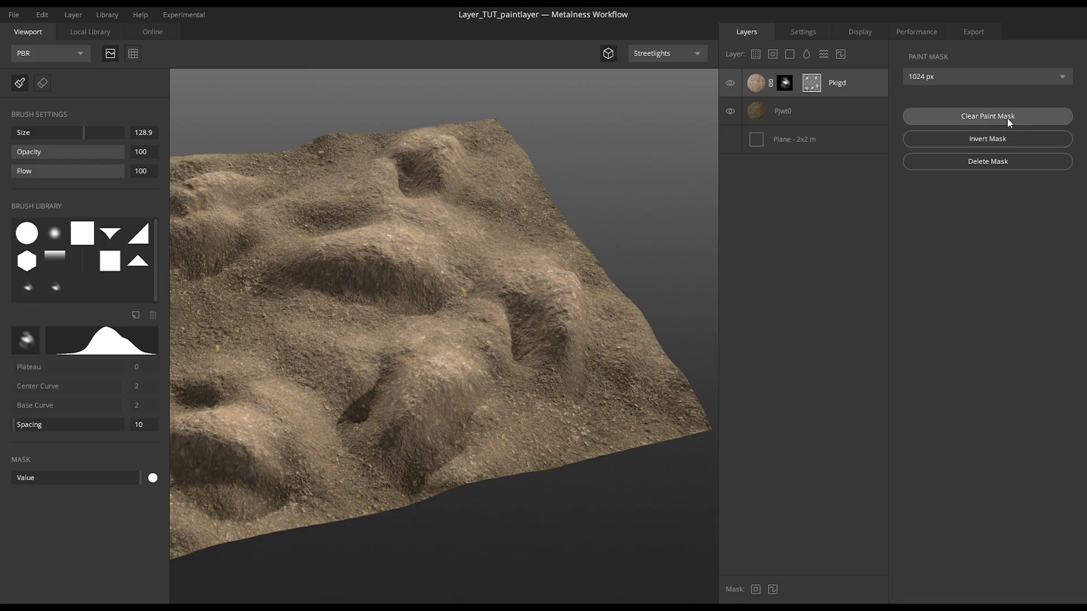
pyautogui.click(1001, 139)
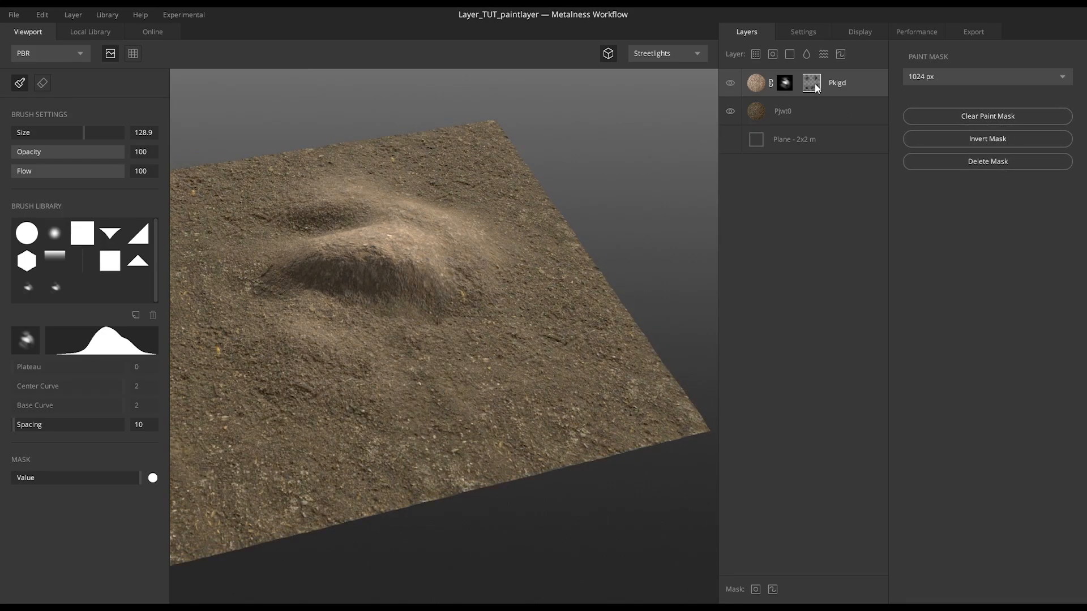
# - Lower the Pkigd layer's blend threshold to preview its effect on the mounds, and return it to 2
pyautogui.click(758, 84)
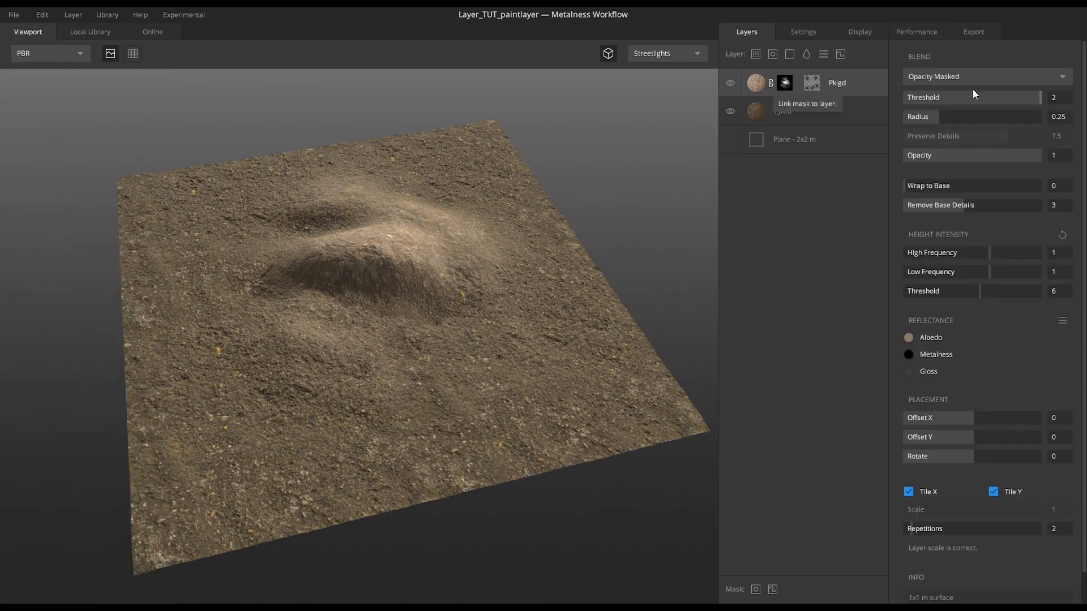
pyautogui.moveTo(1034, 97)
pyautogui.mouseDown()
pyautogui.moveTo(862, 107)
pyautogui.moveTo(1053, 108)
pyautogui.moveTo(891, 104)
pyautogui.moveTo(1010, 105)
pyautogui.moveTo(907, 106)
pyautogui.mouseUp()
pyautogui.moveTo(485, 329); pyautogui.dragTo(422, 322)
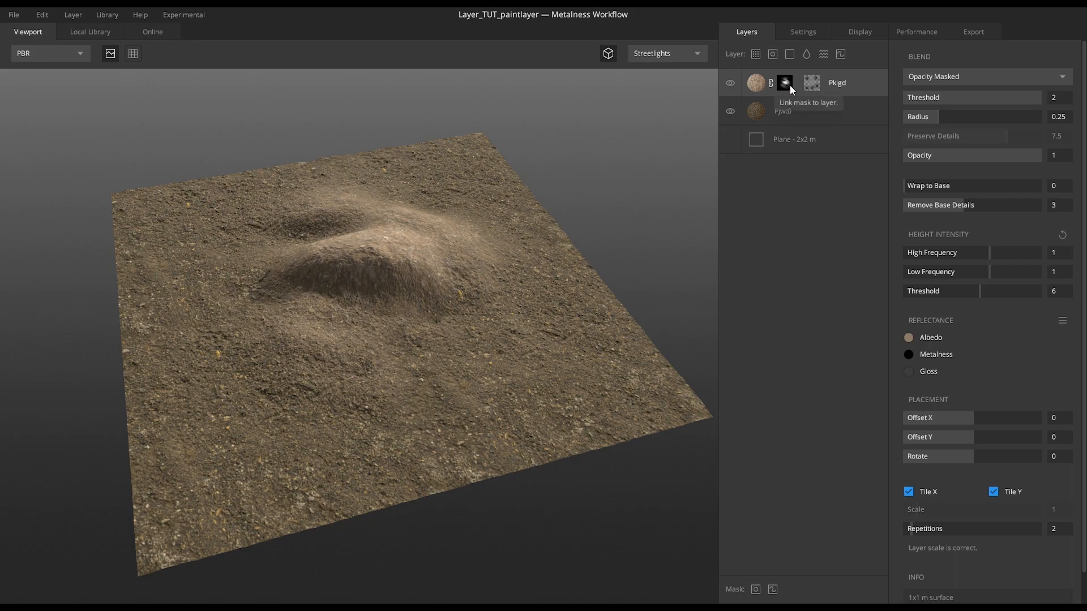
pyautogui.moveTo(1032, 97)
pyautogui.mouseDown()
pyautogui.moveTo(864, 103)
pyautogui.moveTo(1041, 99)
pyautogui.mouseUp()
# - Switch the Pkigd layer's blend mode from Opacity Masked to From Below, keeping the threshold at 2
pyautogui.click(812, 83)
pyautogui.scroll(4, 566, 278)
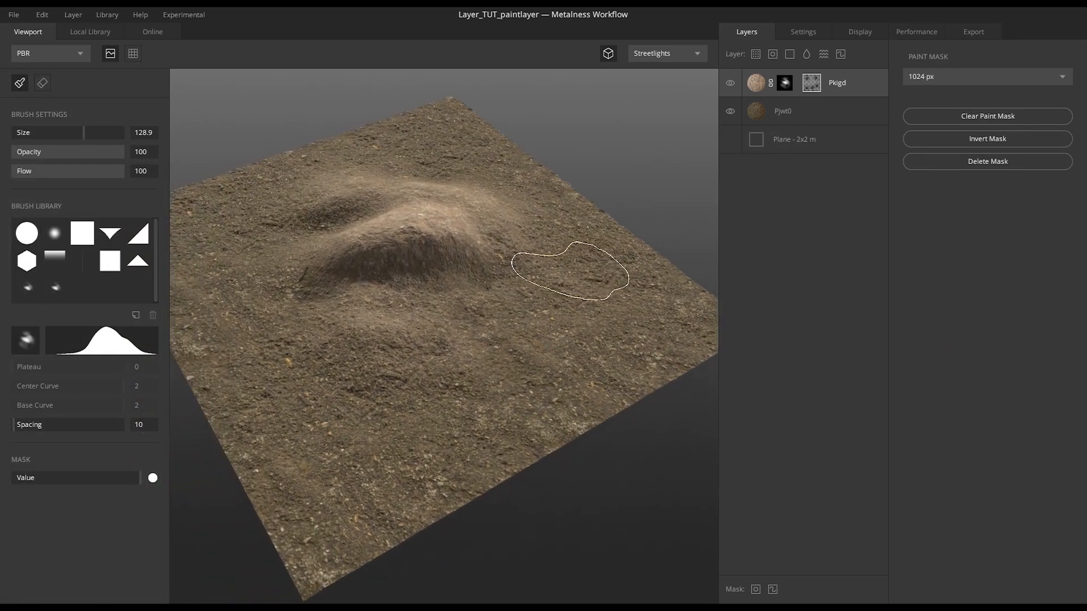
pyautogui.click(755, 88)
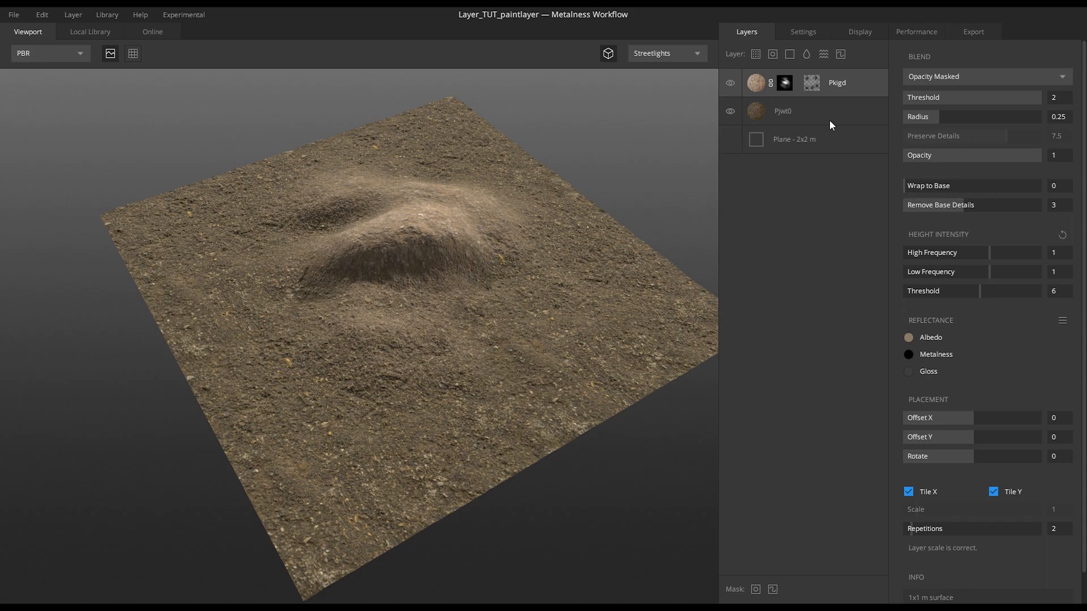
pyautogui.click(813, 84)
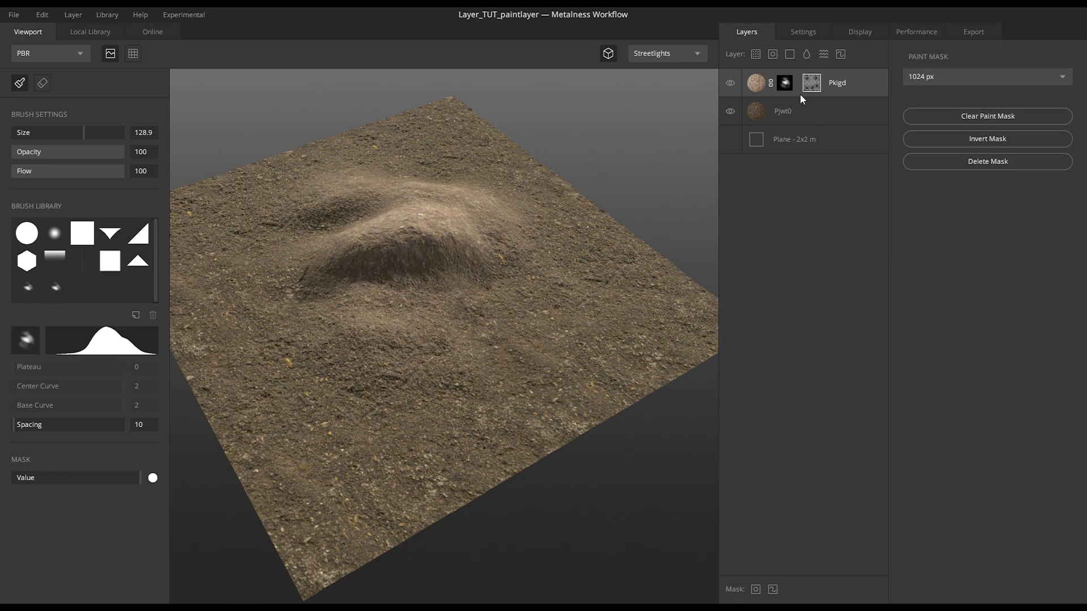
pyautogui.click(757, 83)
pyautogui.moveTo(1031, 97)
pyautogui.mouseDown()
pyautogui.moveTo(906, 100)
pyautogui.moveTo(1050, 99)
pyautogui.mouseUp()
pyautogui.click(1000, 75)
pyautogui.click(965, 89)
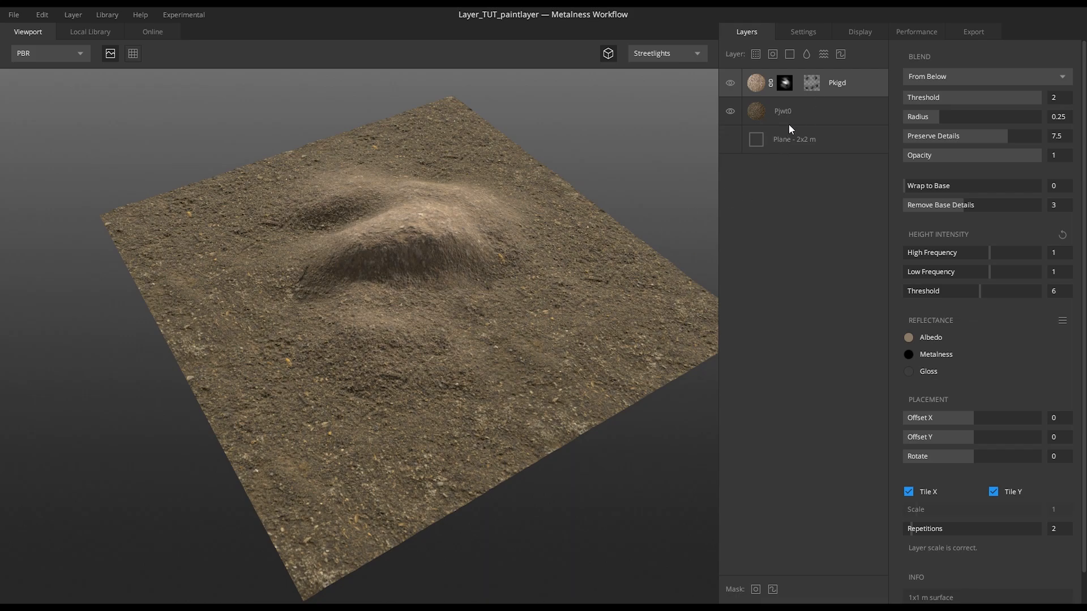
# - Stamp two overlapping mounds near the plane's front edge on the Pkigd paint mask at full mask value, and undo both
pyautogui.click(813, 85)
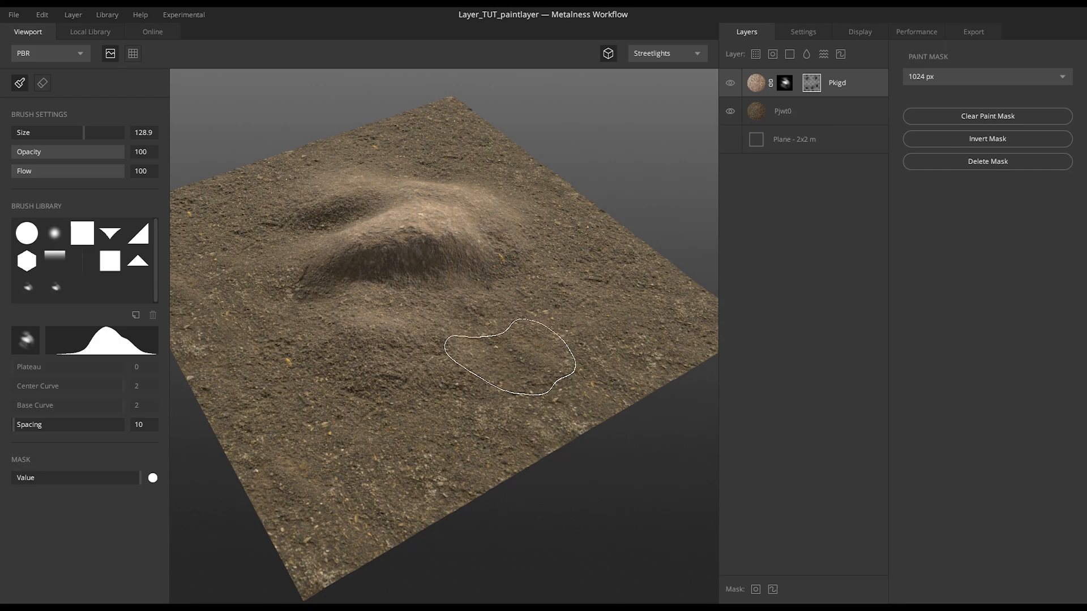
pyautogui.click(504, 347)
pyautogui.click(424, 401)
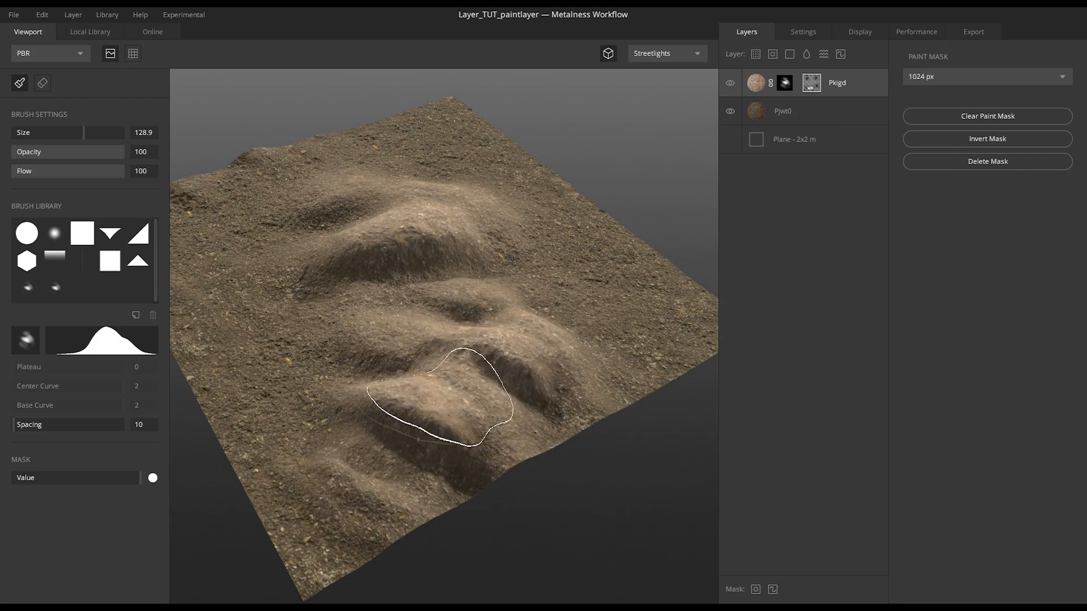
pyautogui.moveTo(619, 256)
pyautogui.keyDown('alt'); pyautogui.mouseDown()
pyautogui.moveTo(442, 213)
pyautogui.moveTo(492, 206)
pyautogui.moveTo(564, 231)
pyautogui.mouseUp(); pyautogui.keyUp('alt')
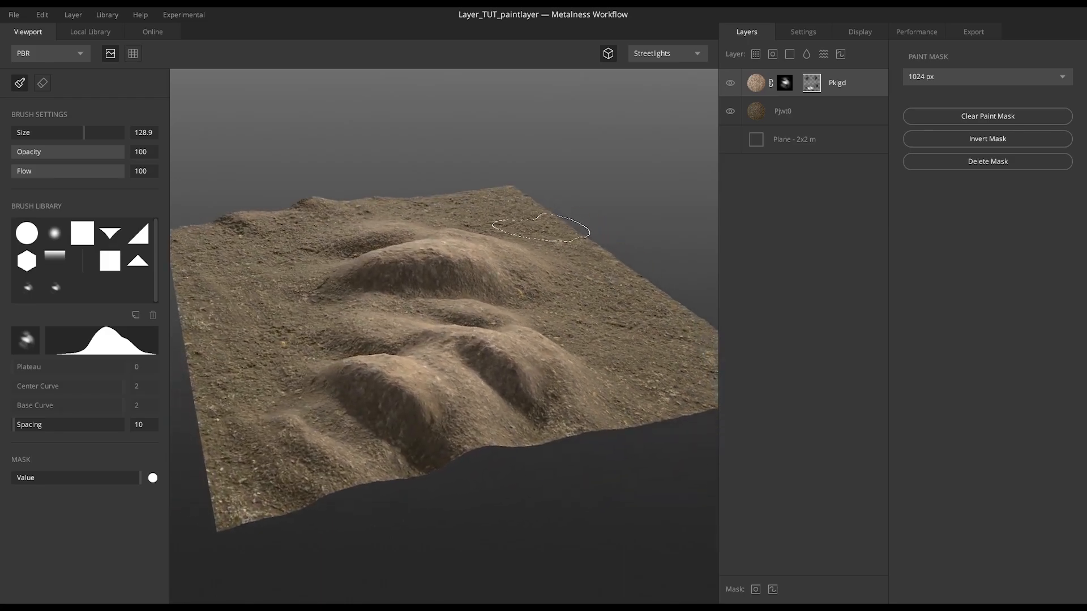
pyautogui.hotkey('ctrl', 'z')
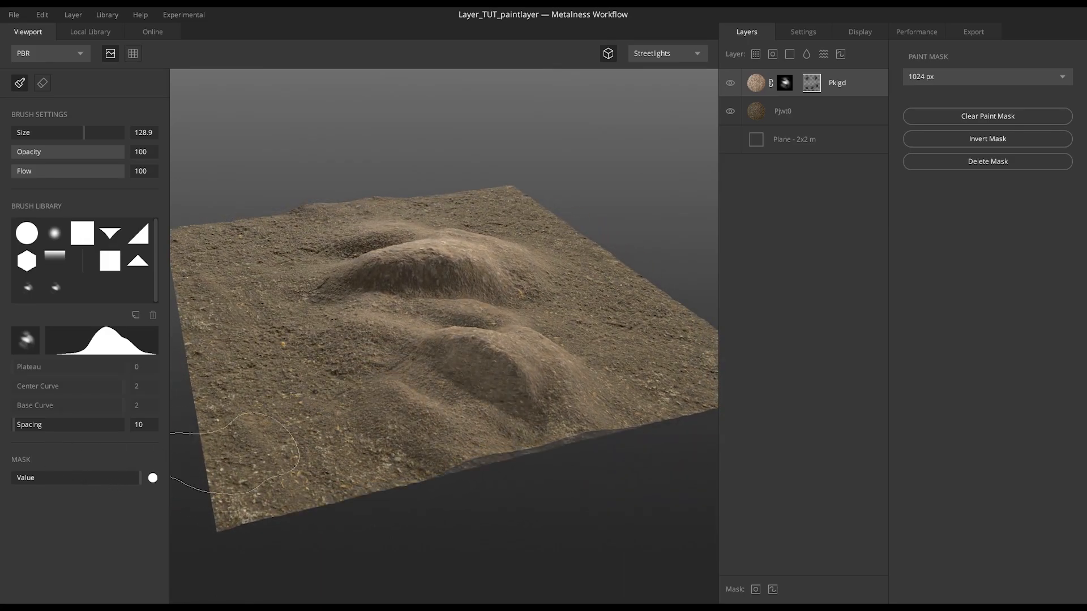
pyautogui.hotkey('ctrl', 'z')
# - Lower the brush's mask value to mid-grey and stamp two softer mounds in front of and beside the main mound
pyautogui.moveTo(76, 480); pyautogui.dragTo(67, 480)
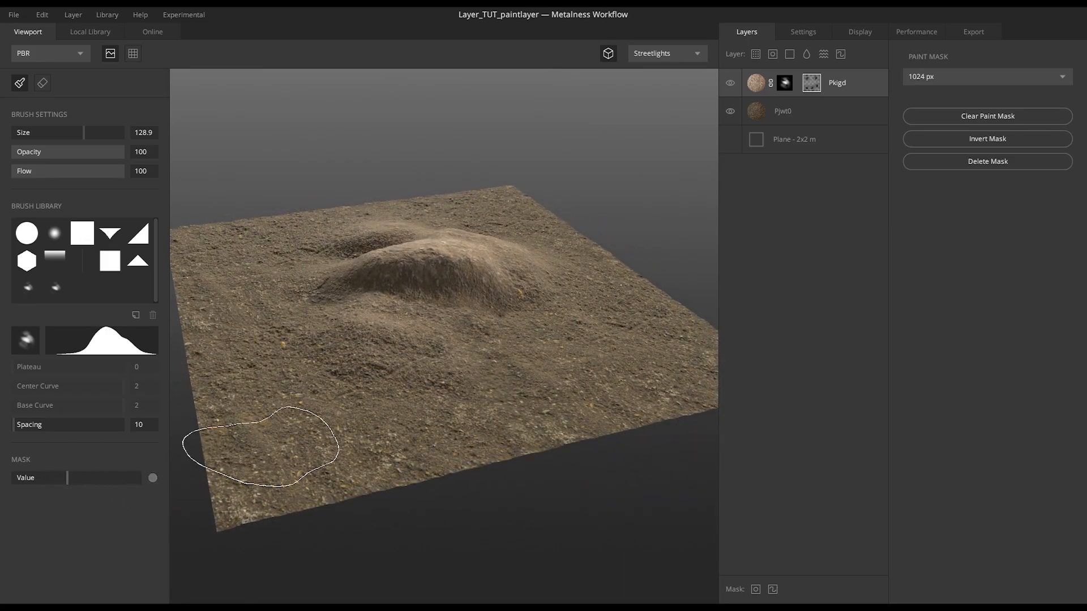
pyautogui.click(422, 386)
pyautogui.click(563, 364)
# - Reduce the brush size to 83.19 and stamp a smaller mound on the flat soil beside the main mound
pyautogui.moveTo(655, 286)
pyautogui.keyDown('alt'); pyautogui.mouseDown()
pyautogui.moveTo(461, 276)
pyautogui.moveTo(465, 311)
pyautogui.moveTo(477, 306)
pyautogui.moveTo(529, 352)
pyautogui.mouseUp(); pyautogui.keyUp('alt')
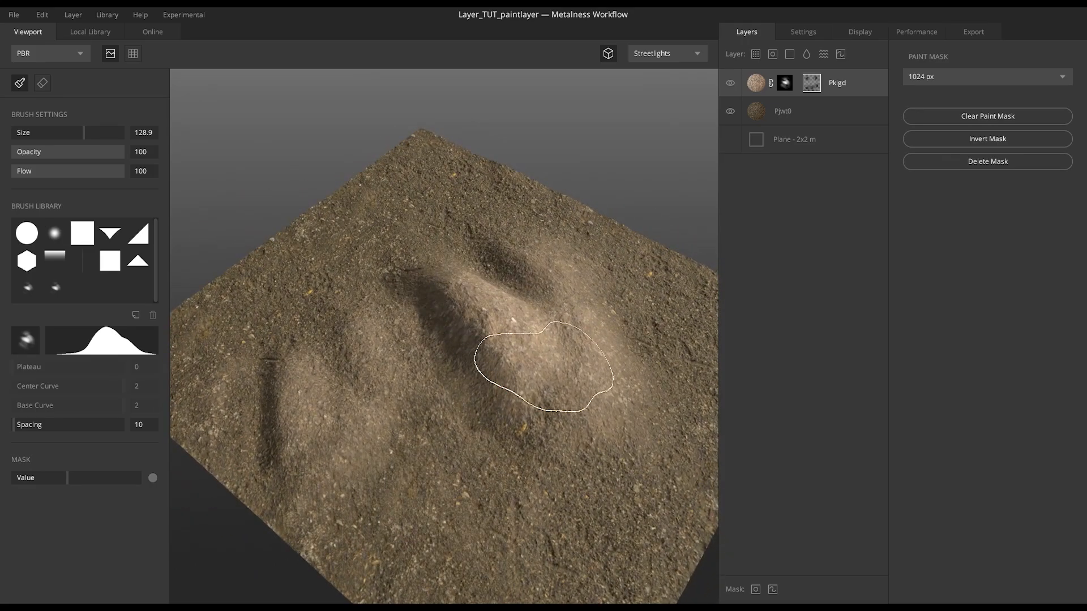
pyautogui.moveTo(538, 405)
pyautogui.keyDown('alt'); pyautogui.mouseDown()
pyautogui.moveTo(563, 351)
pyautogui.moveTo(435, 396)
pyautogui.mouseUp(); pyautogui.keyUp('alt')
pyautogui.press('[')
pyautogui.press('[')
pyautogui.press('[')
pyautogui.press('[')
pyautogui.click(410, 446)
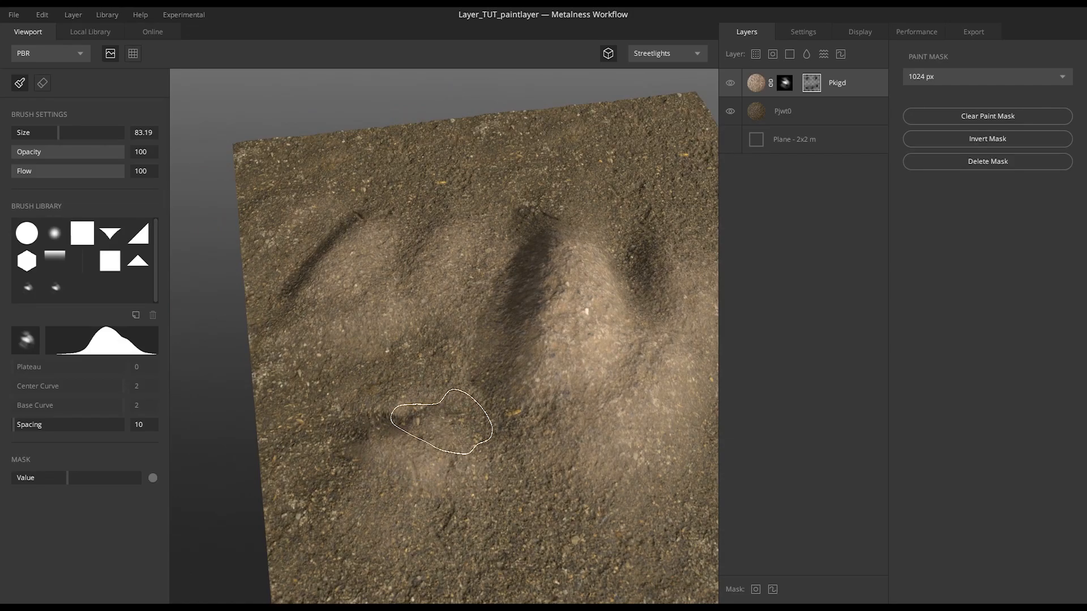
# - Reduce the brush size to 57.69 and stamp another small mound close to the previous one
pyautogui.press('[')
pyautogui.press('[')
pyautogui.press('[')
pyautogui.moveTo(408, 419)
pyautogui.keyDown('alt'); pyautogui.mouseDown()
pyautogui.moveTo(448, 396)
pyautogui.moveTo(447, 453)
pyautogui.mouseUp(); pyautogui.keyUp('alt')
pyautogui.click(446, 454)
# - Invert the Pkigd layer's paint mask containing the newly stamped mounds
pyautogui.moveTo(519, 407)
pyautogui.keyDown('alt'); pyautogui.mouseDown()
pyautogui.moveTo(497, 262)
pyautogui.moveTo(498, 279)
pyautogui.mouseUp(); pyautogui.keyUp('alt')
pyautogui.keyDown('alt'); pyautogui.moveTo(498, 278); pyautogui.dragTo(583, 305, button='middle'); pyautogui.keyUp('alt')
pyautogui.moveTo(450, 265)
pyautogui.keyDown('alt'); pyautogui.mouseDown()
pyautogui.moveTo(442, 310)
pyautogui.moveTo(503, 307)
pyautogui.moveTo(516, 334)
pyautogui.moveTo(421, 326)
pyautogui.moveTo(470, 288)
pyautogui.mouseUp(); pyautogui.keyUp('alt')
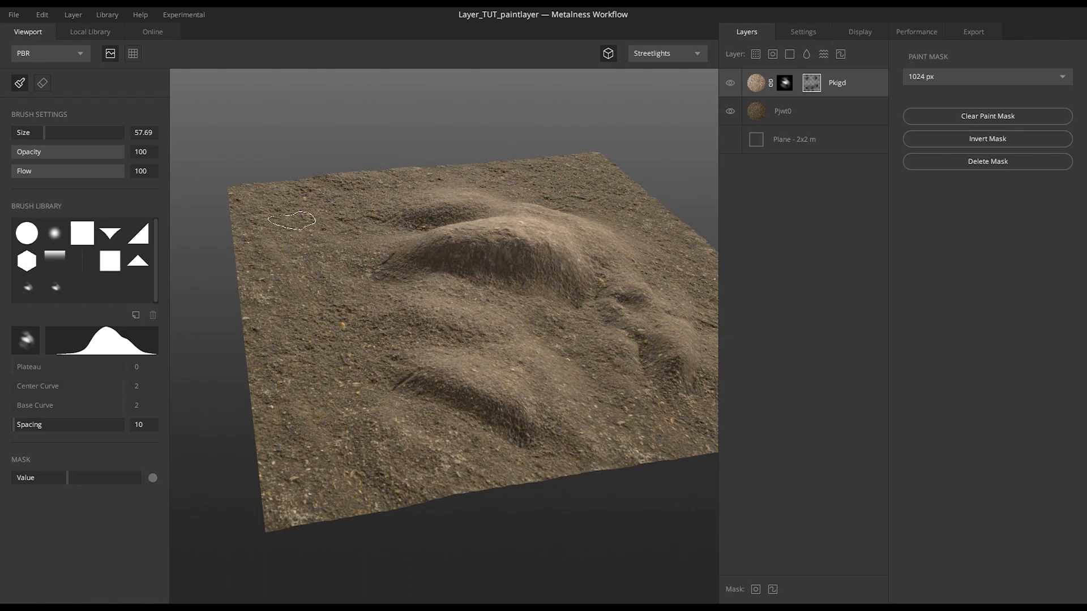
pyautogui.keyDown('alt'); pyautogui.moveTo(335, 242); pyautogui.dragTo(339, 257); pyautogui.keyUp('alt')
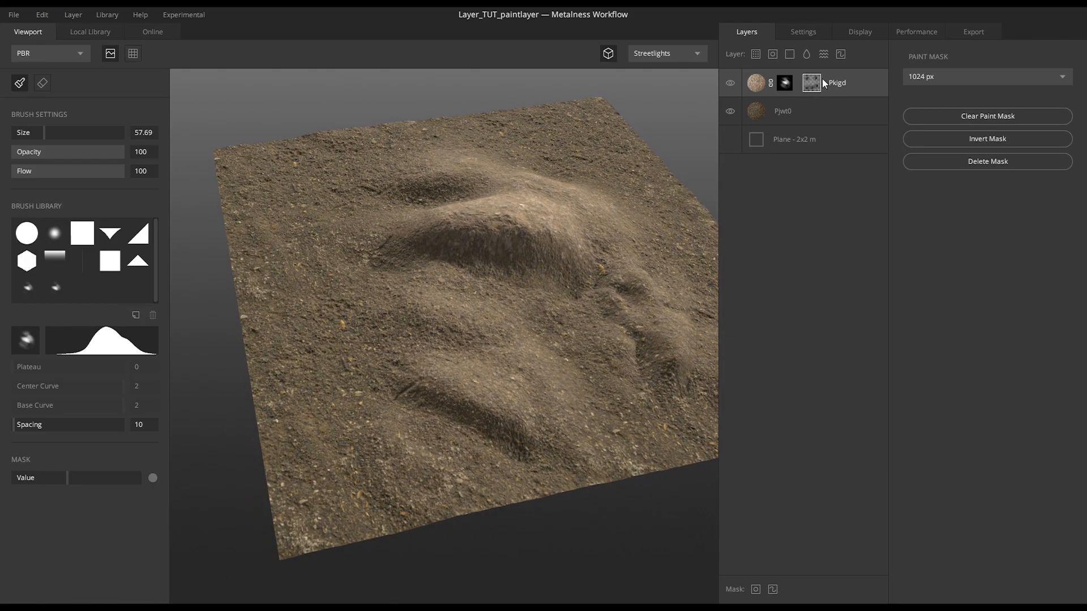
pyautogui.keyDown('alt'); pyautogui.moveTo(571, 333); pyautogui.dragTo(551, 299, button='middle'); pyautogui.keyUp('alt')
pyautogui.keyDown('alt'); pyautogui.moveTo(552, 299); pyautogui.dragTo(479, 293); pyautogui.keyUp('alt')
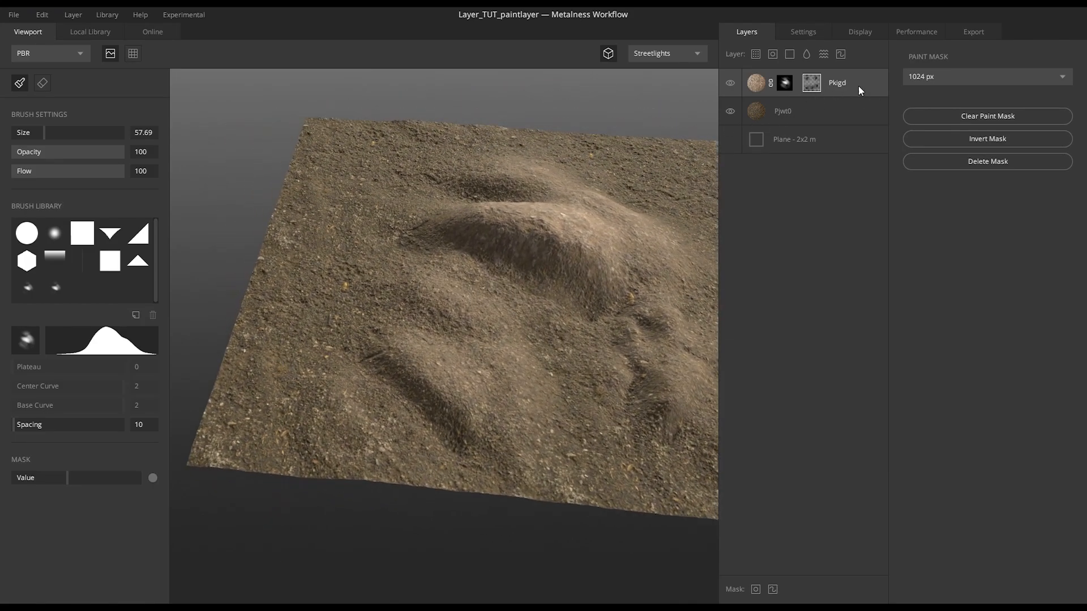
pyautogui.keyDown('alt'); pyautogui.moveTo(628, 339); pyautogui.dragTo(628, 226); pyautogui.keyUp('alt')
pyautogui.click(990, 139)
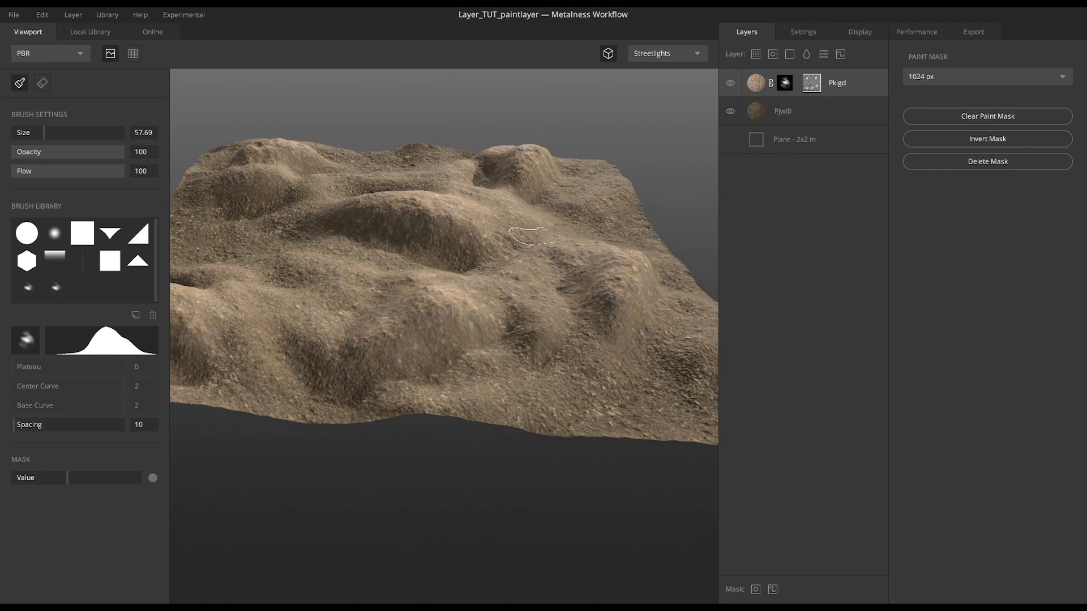
# - Lower the Pkigd layer's blend threshold to -0.423
pyautogui.click(755, 81)
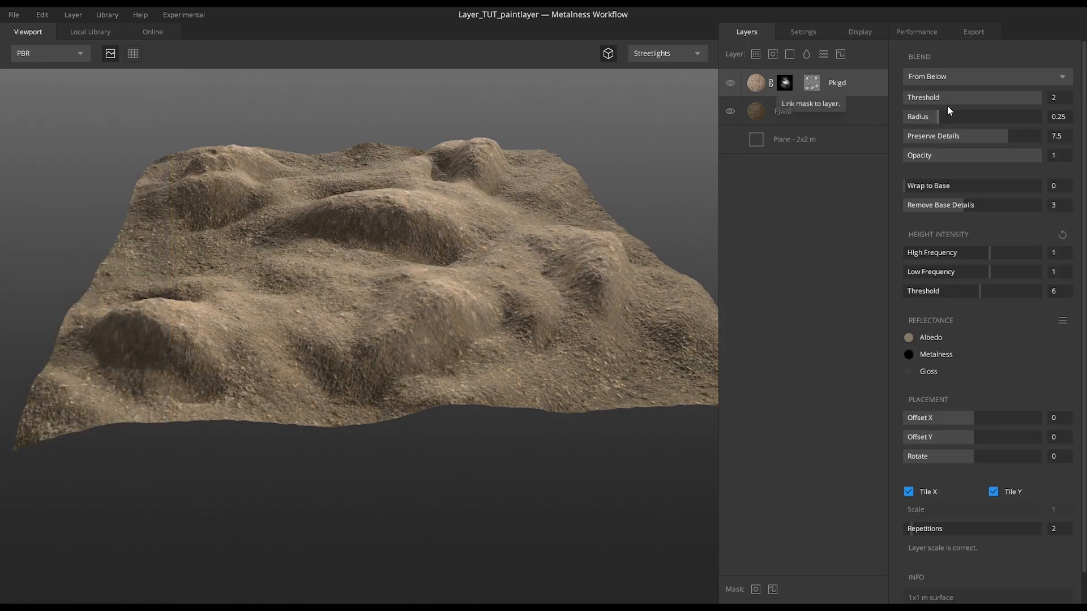
pyautogui.moveTo(1034, 100); pyautogui.dragTo(919, 110)
pyautogui.moveTo(439, 297); pyautogui.dragTo(502, 323)
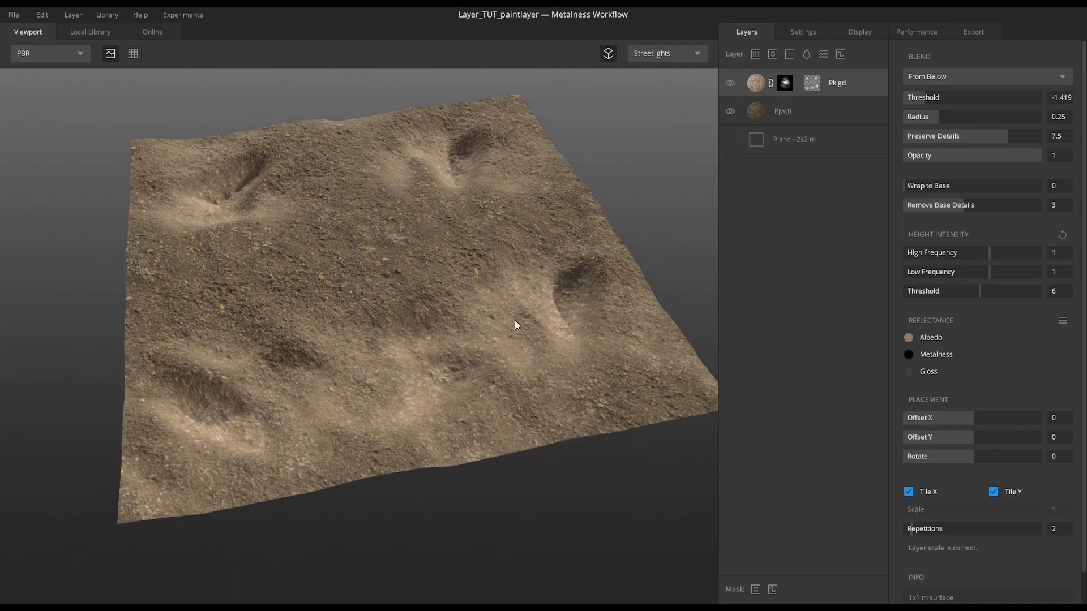
pyautogui.moveTo(924, 97); pyautogui.dragTo(958, 97)
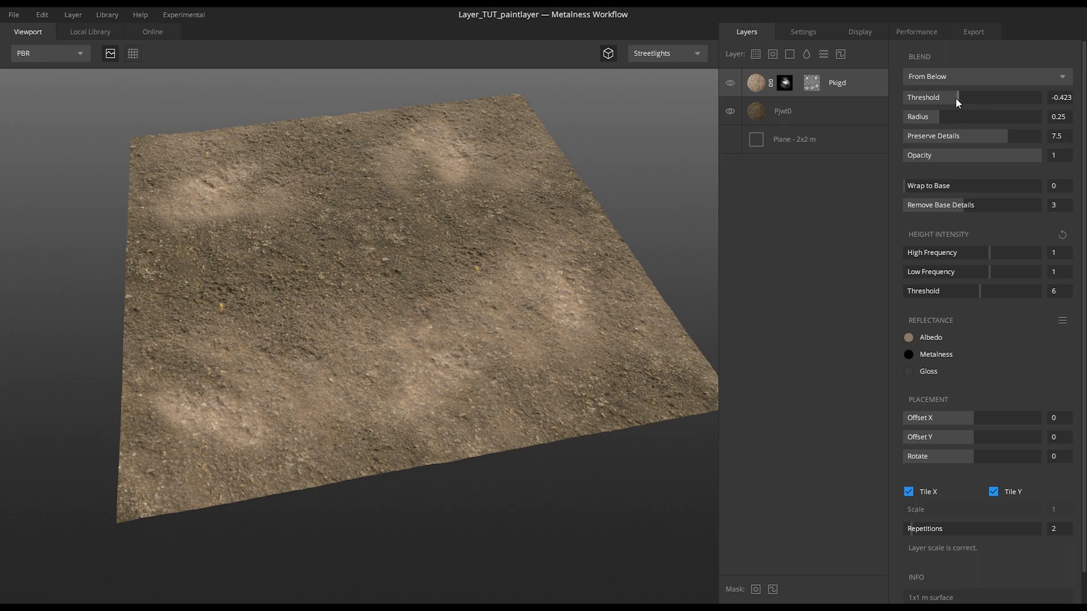
# - Set the Pkigd layer's Wrap to Base to 1, blend threshold to -0.340, High Frequency to 1.211 and Low Frequency to 1.145
pyautogui.moveTo(921, 186); pyautogui.dragTo(1027, 187)
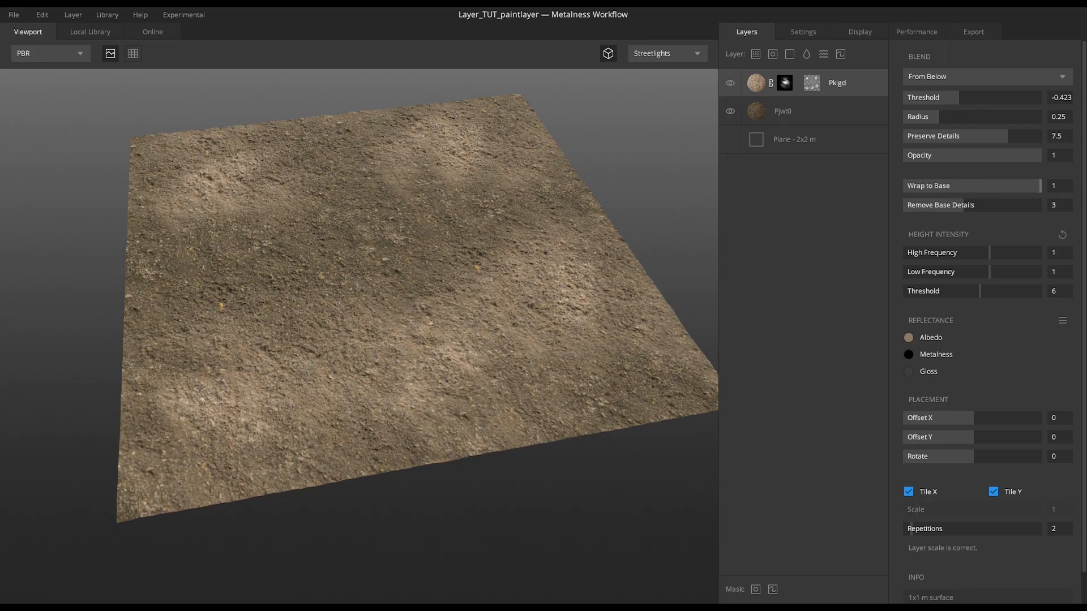
pyautogui.moveTo(973, 103)
pyautogui.mouseDown()
pyautogui.moveTo(1057, 99)
pyautogui.moveTo(960, 102)
pyautogui.mouseUp()
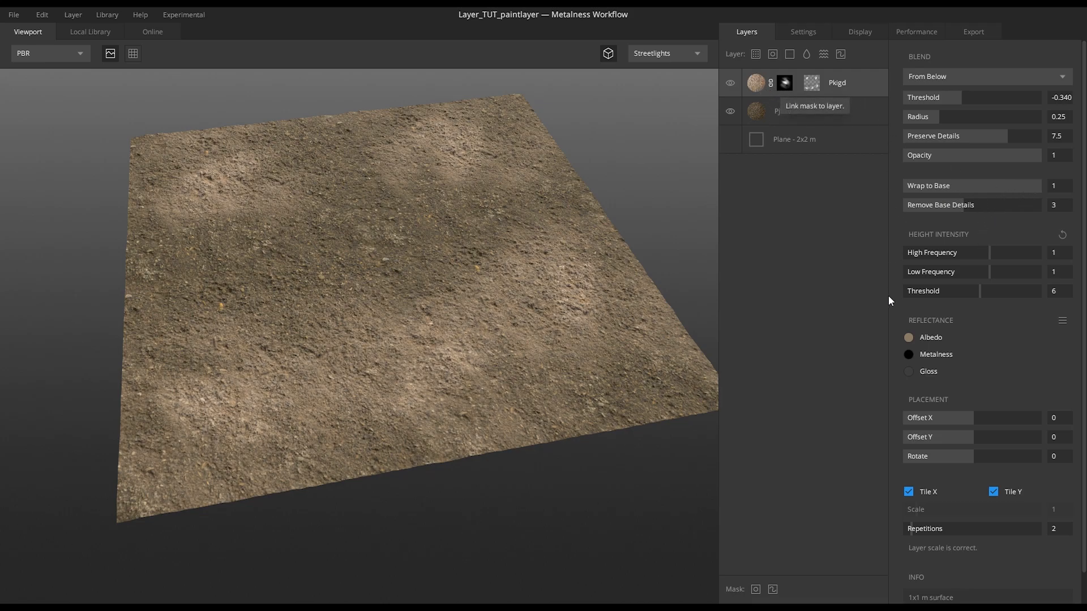
pyautogui.moveTo(994, 271)
pyautogui.mouseDown()
pyautogui.moveTo(1039, 273)
pyautogui.moveTo(987, 274)
pyautogui.moveTo(1009, 274)
pyautogui.moveTo(1007, 254)
pyautogui.moveTo(994, 255)
pyautogui.moveTo(992, 271)
pyautogui.mouseUp()
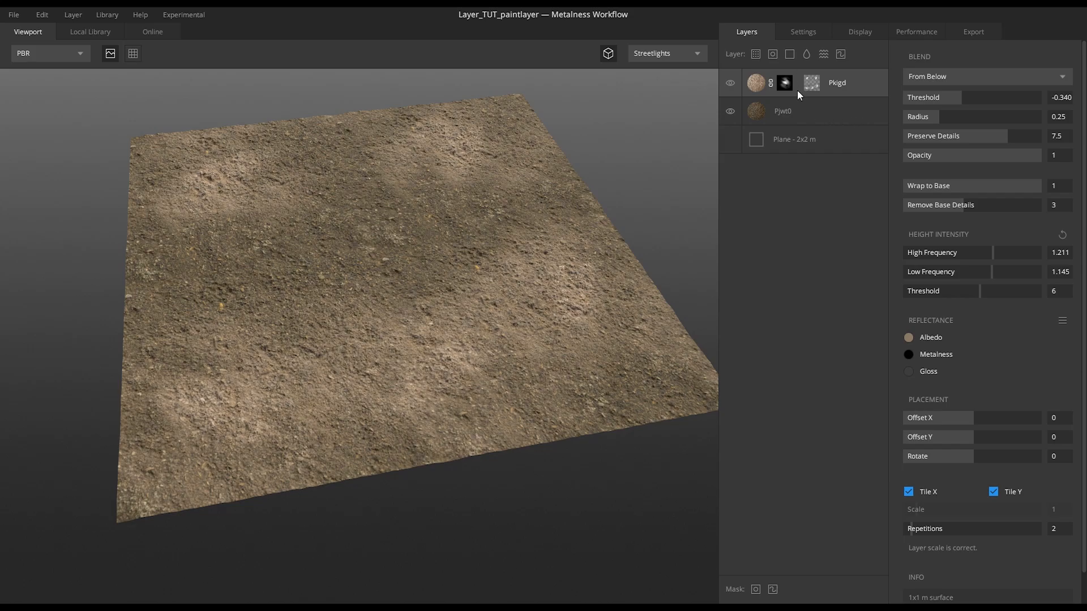
# - Reset the Pkigd layer's Wrap to Base to 0 and lower its blend threshold to -2
pyautogui.moveTo(1016, 188); pyautogui.dragTo(903, 187)
pyautogui.moveTo(636, 233); pyautogui.dragTo(722, 146)
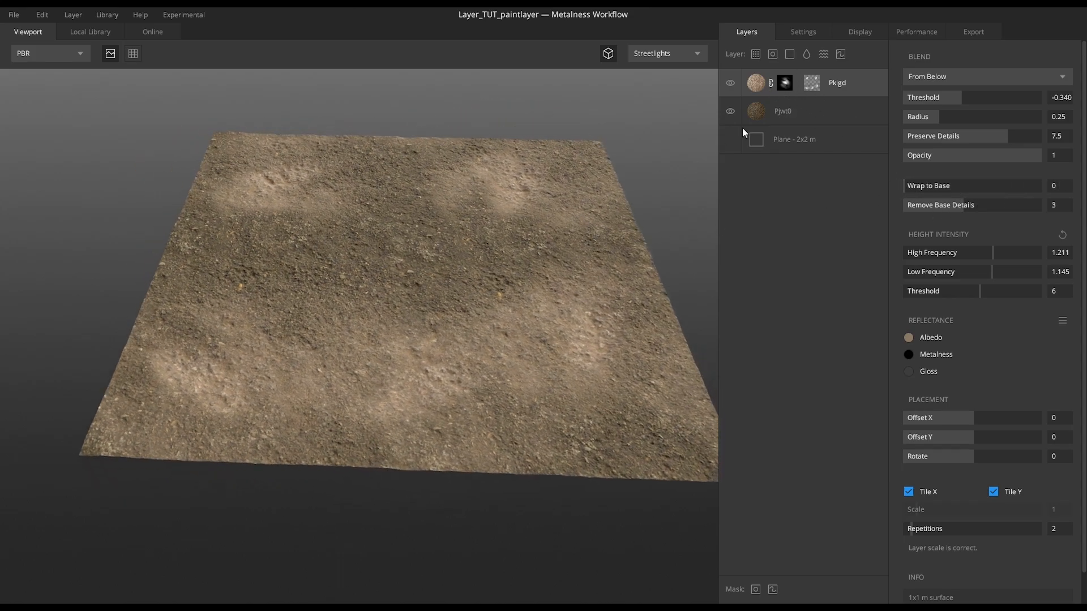
pyautogui.moveTo(969, 98); pyautogui.dragTo(902, 96)
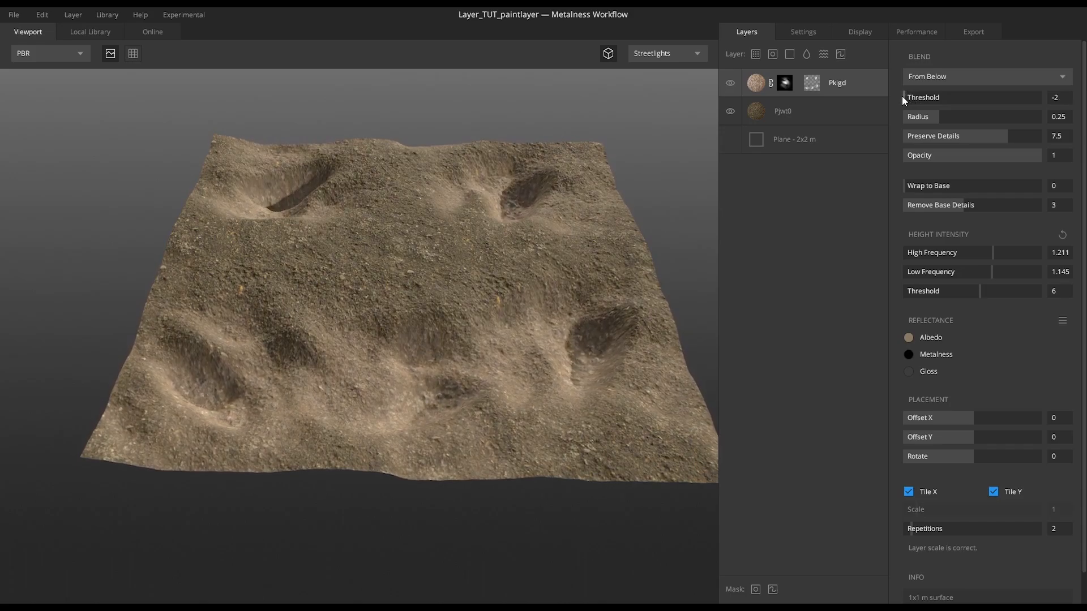
# - Change the Pkigd layer's blend mode to Opacity Masked and set the threshold to -0.373
pyautogui.click(957, 76)
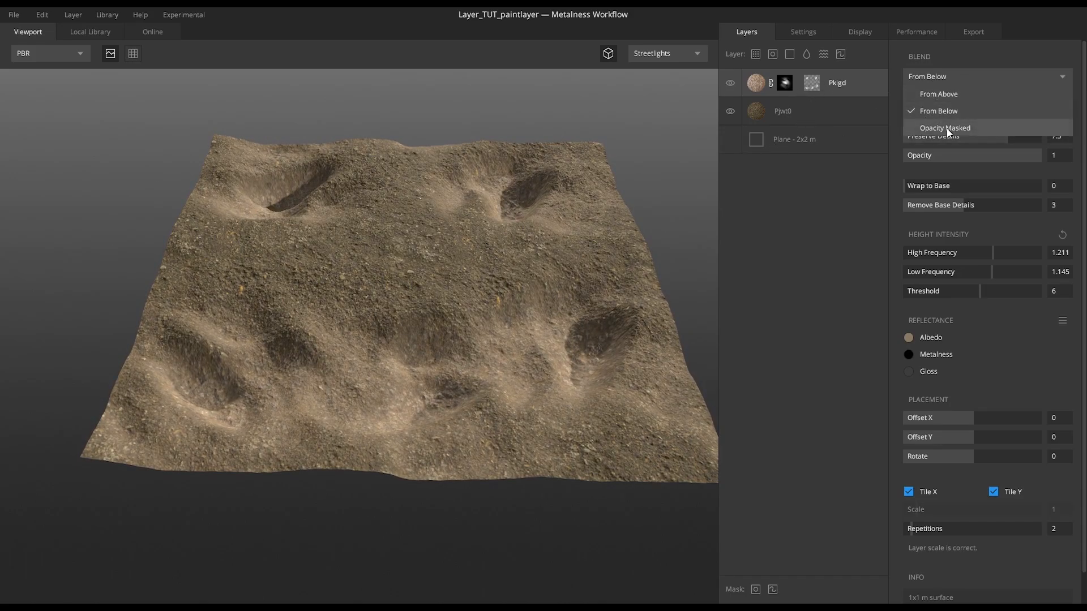
pyautogui.click(970, 53)
pyautogui.click(964, 81)
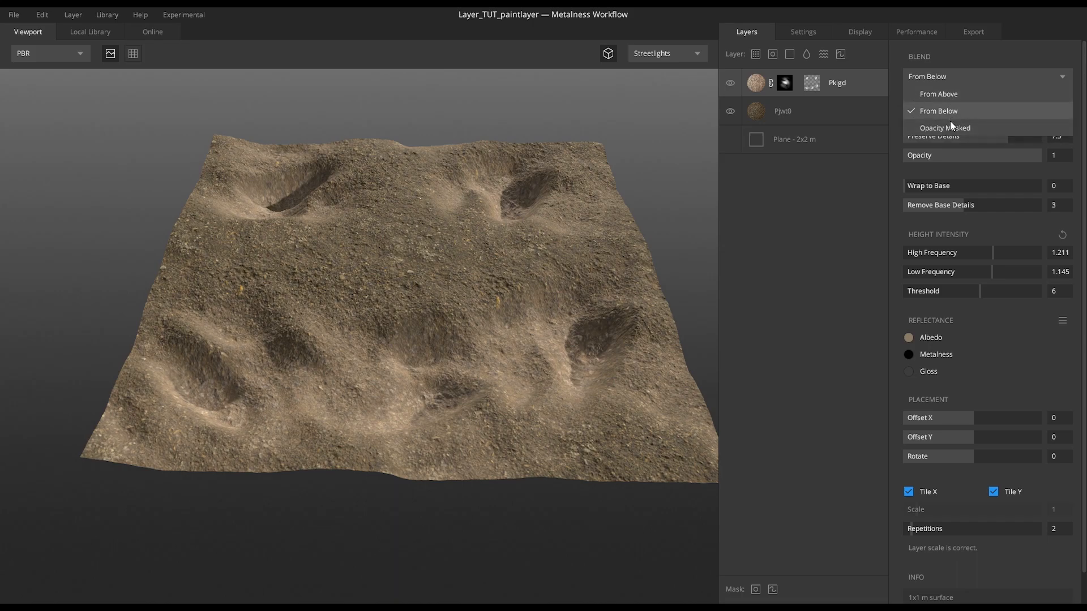
pyautogui.click(950, 128)
pyautogui.moveTo(696, 205); pyautogui.dragTo(627, 225)
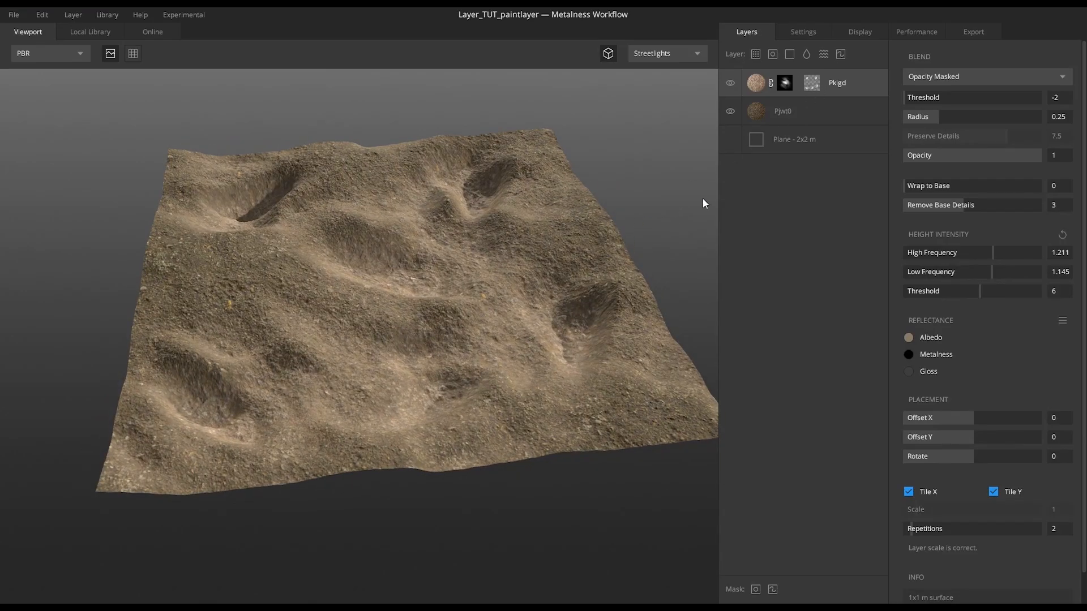
pyautogui.moveTo(918, 98); pyautogui.dragTo(959, 107)
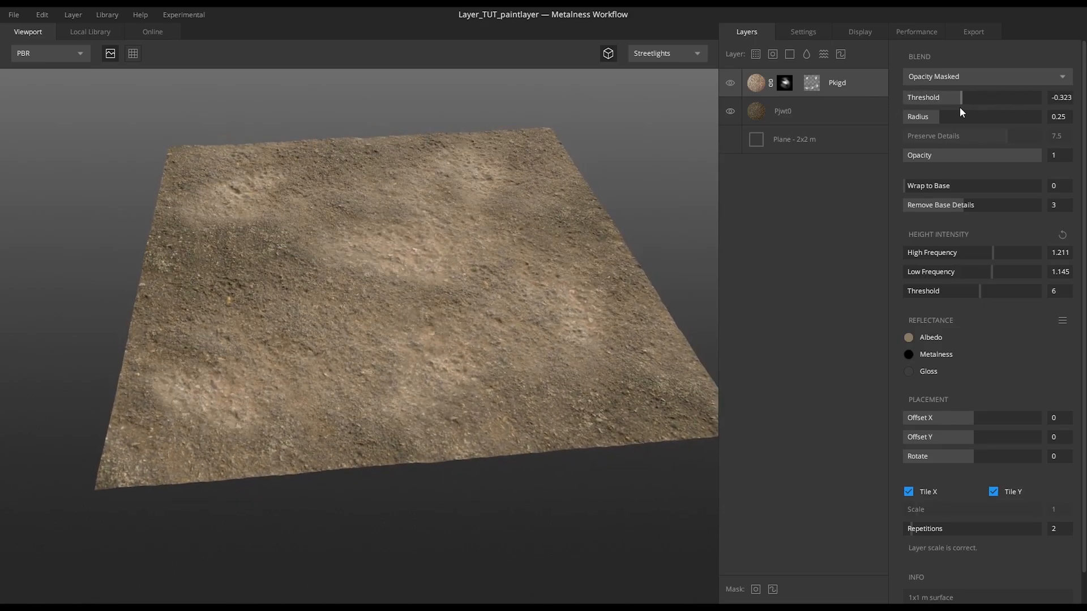
pyautogui.moveTo(675, 185); pyautogui.dragTo(643, 210)
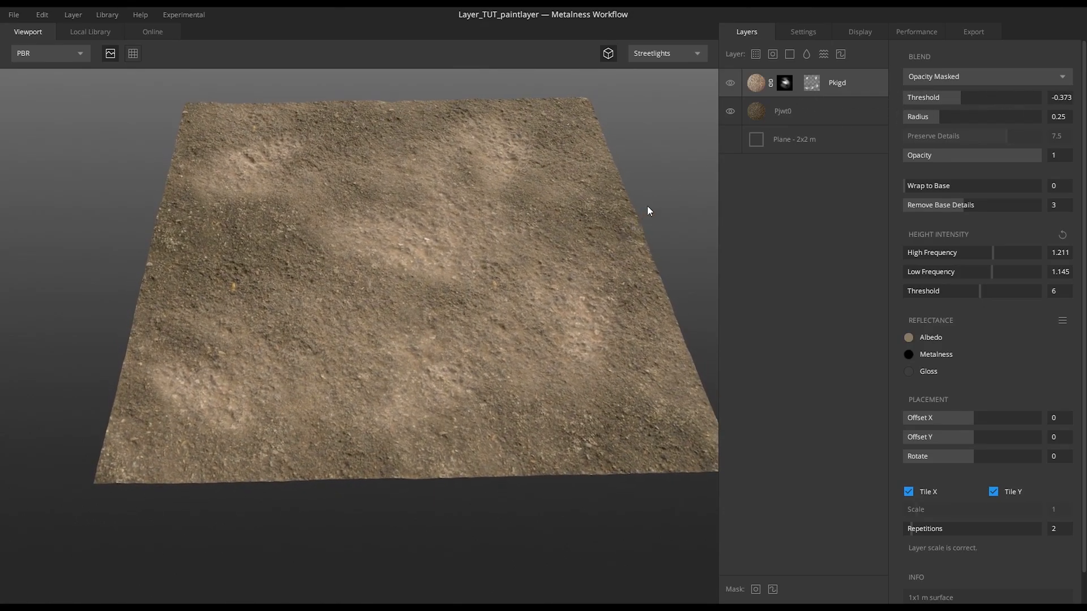
# - Raise the Pkigd layer's blend threshold to 1.734 and set its radius to 0.302
pyautogui.click(813, 83)
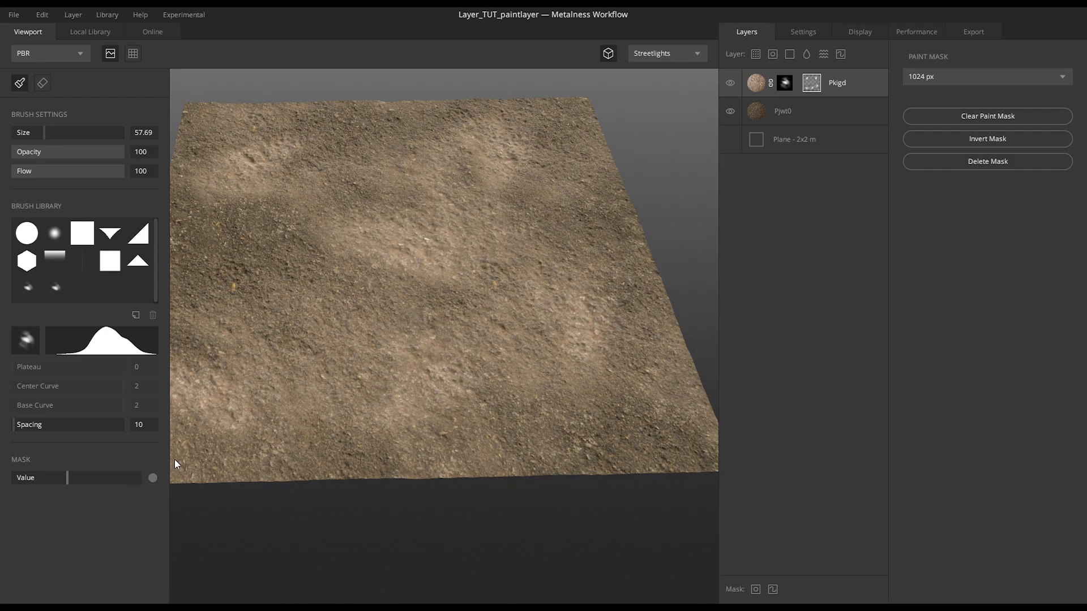
pyautogui.keyDown('alt'); pyautogui.moveTo(655, 209); pyautogui.dragTo(611, 211, button='right'); pyautogui.keyUp('alt')
pyautogui.keyDown('alt'); pyautogui.moveTo(611, 211); pyautogui.dragTo(576, 238); pyautogui.keyUp('alt')
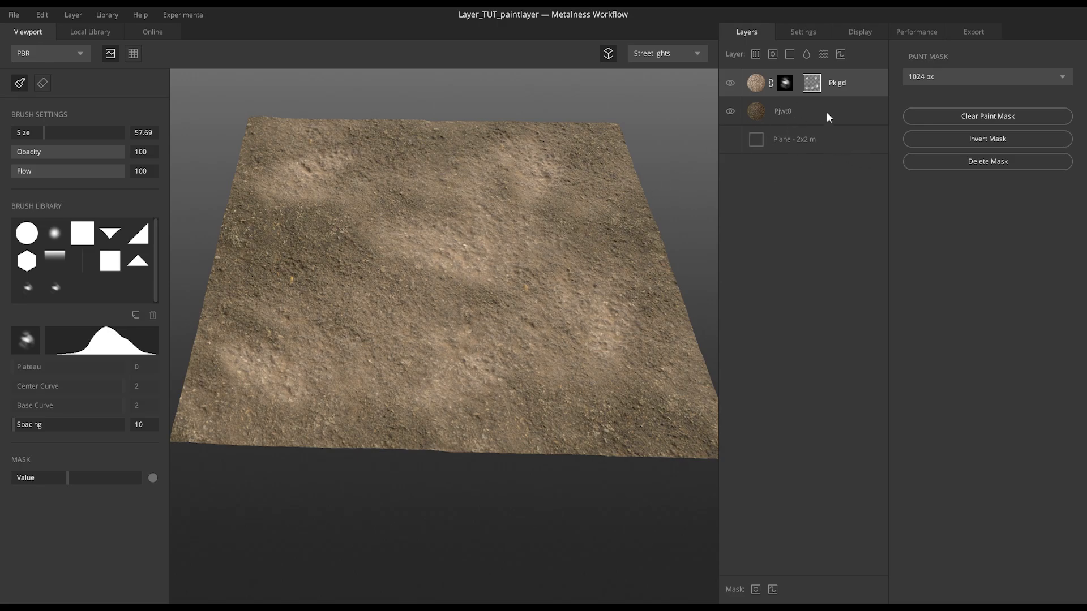
pyautogui.click(757, 81)
pyautogui.moveTo(961, 98); pyautogui.dragTo(1032, 99)
pyautogui.moveTo(946, 118)
pyautogui.mouseDown()
pyautogui.moveTo(966, 117)
pyautogui.moveTo(947, 118)
pyautogui.mouseUp()
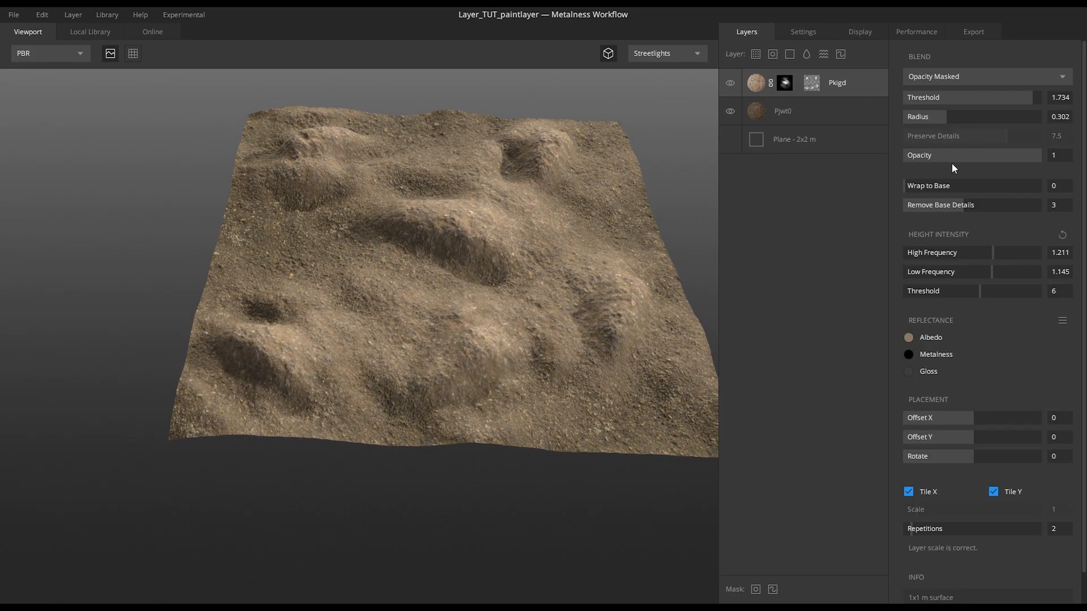